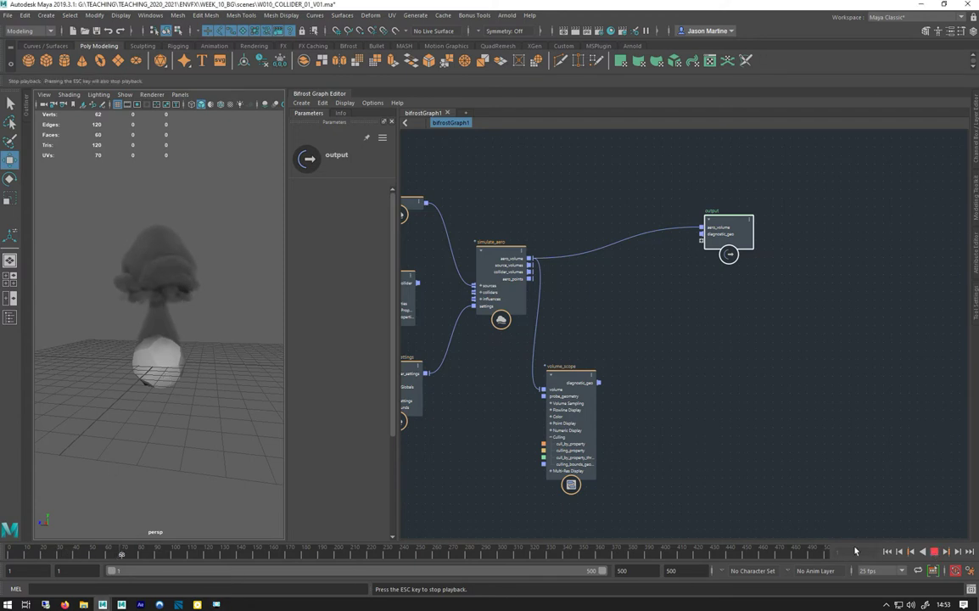
Step: Stop the smoke playback back at frame 1 and nudge the output node up and right
left_click(888, 553)
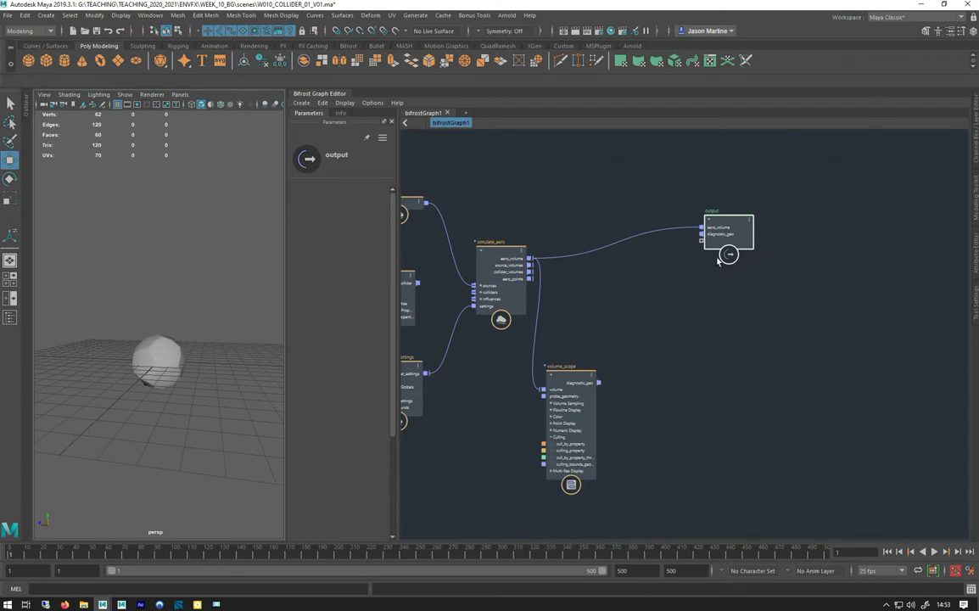
left_click_drag(729, 254, 767, 243)
left_click(624, 296)
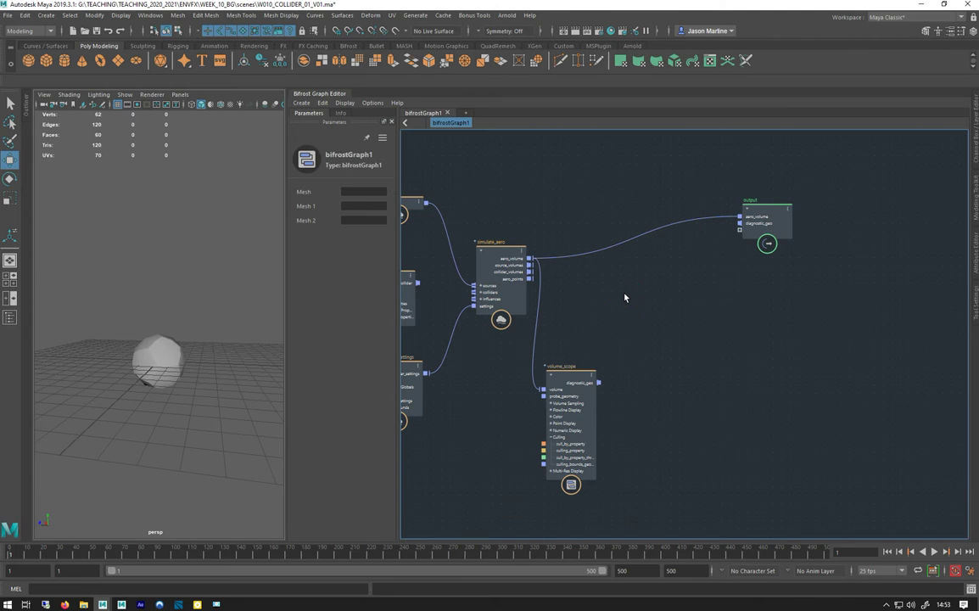
Step: Add a file_cache node and wire simulate_aero's aero_volume into its objects input
key("Tab")
type("Fil")
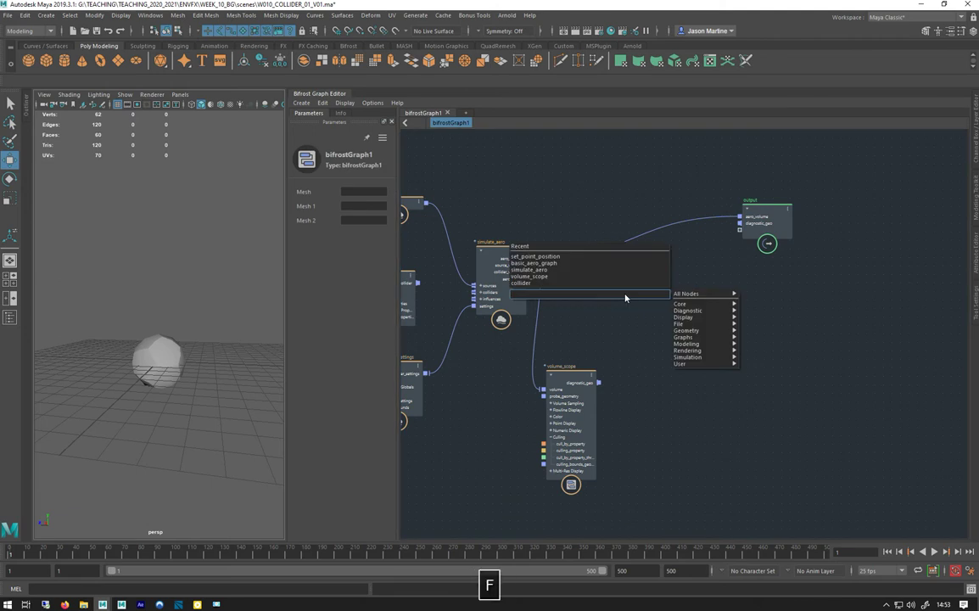
type("e")
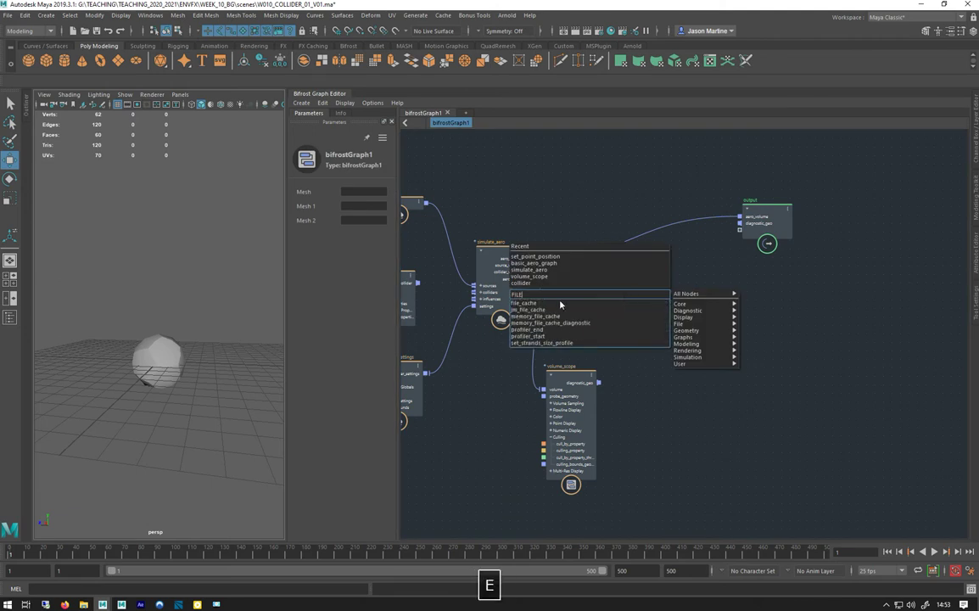
left_click(560, 304)
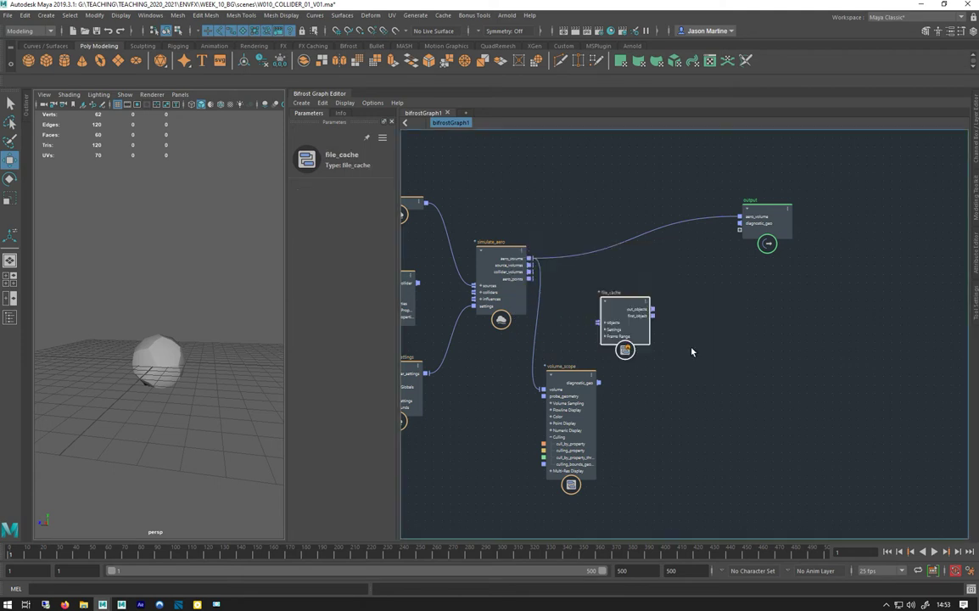
left_click_drag(625, 316, 626, 275)
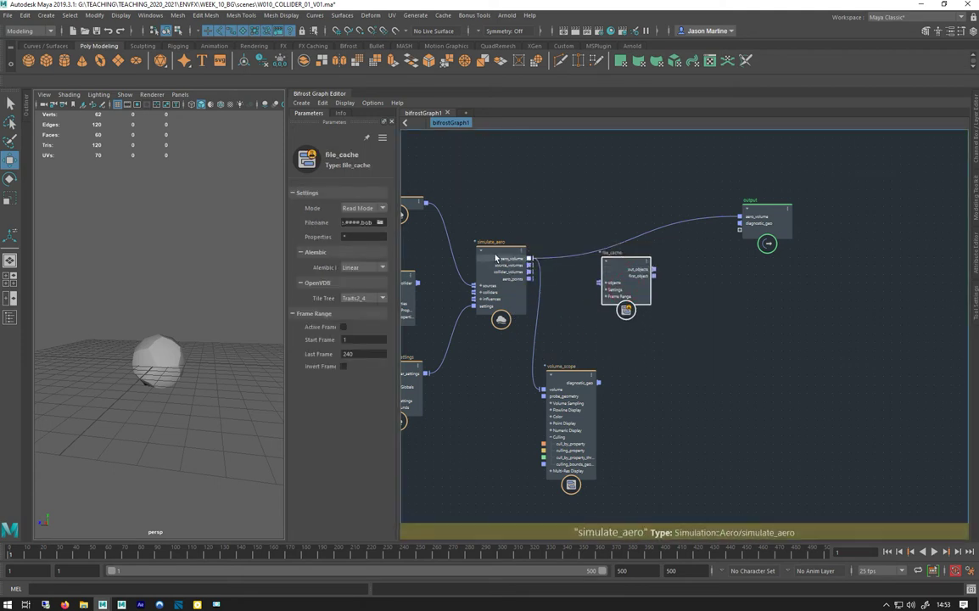
scroll(496, 257, "up", 3)
left_click_drag(543, 259, 640, 293)
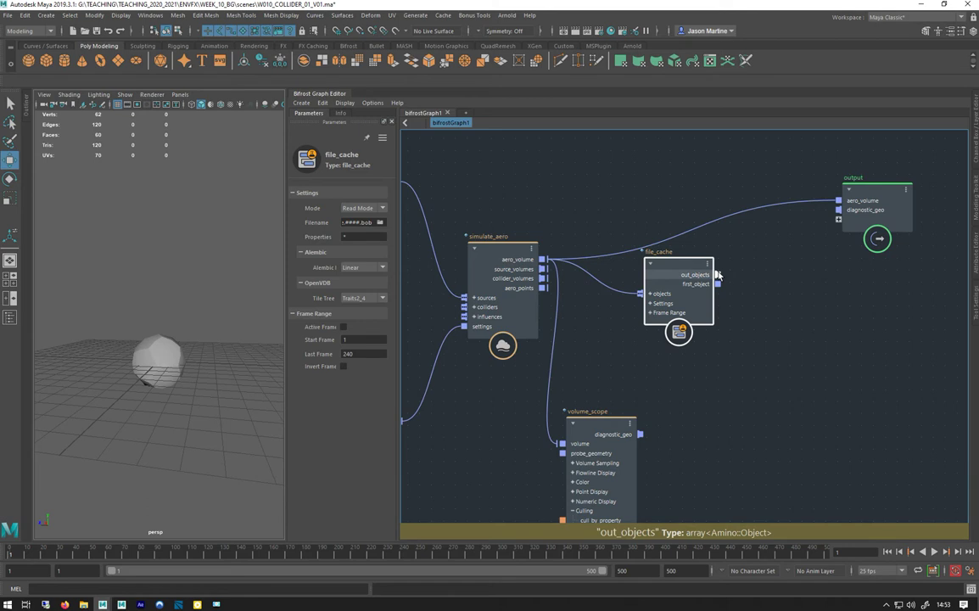
Step: Wire file_cache's out_objects into a new output port and detach the old aero_volume wire
left_click_drag(717, 274, 848, 205)
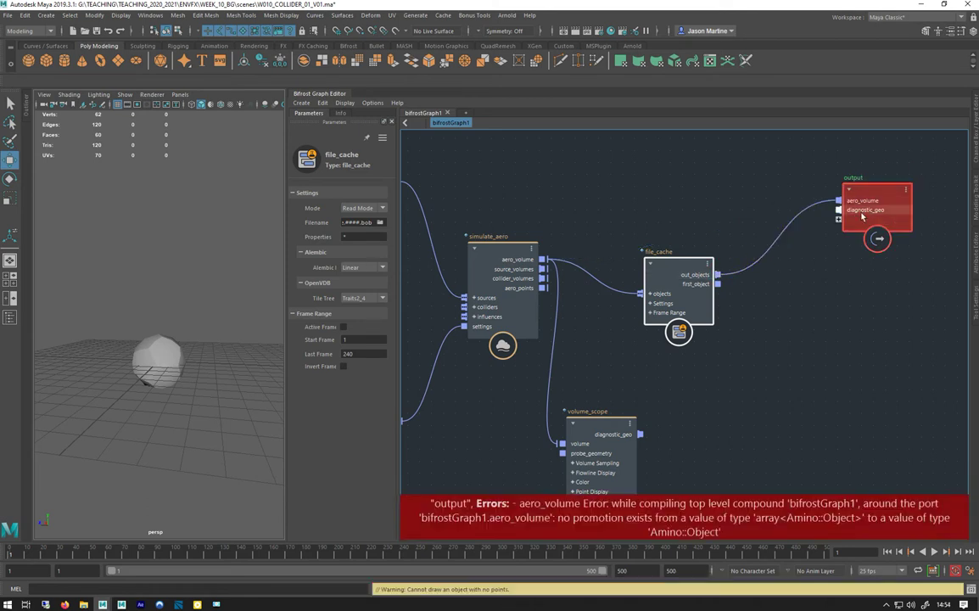
left_click_drag(703, 275, 717, 253)
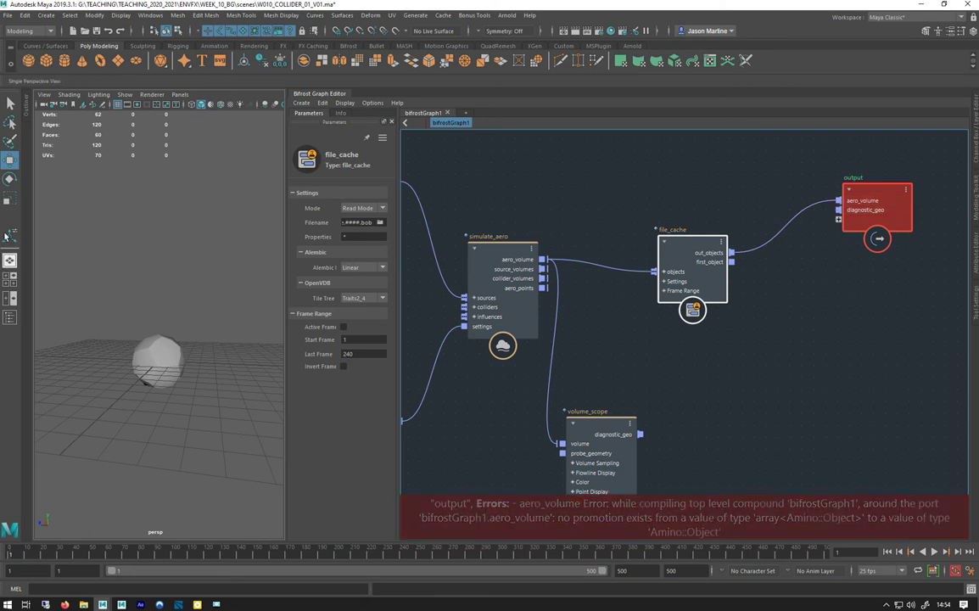
left_click_drag(838, 200, 869, 223)
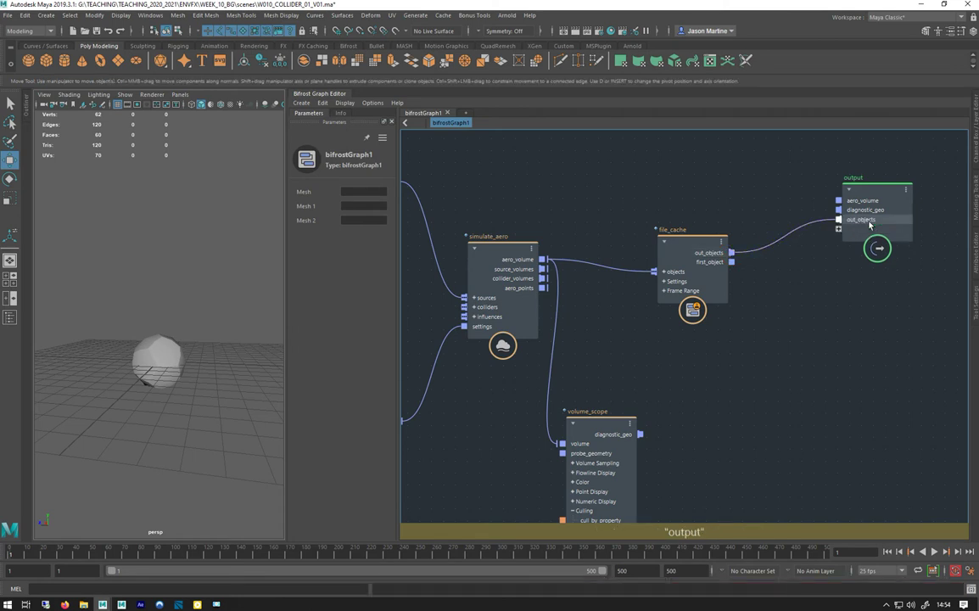
Step: Delete the unused aero_volume and diagnostic_geo ports from the output node
right_click(866, 212)
key("Escape")
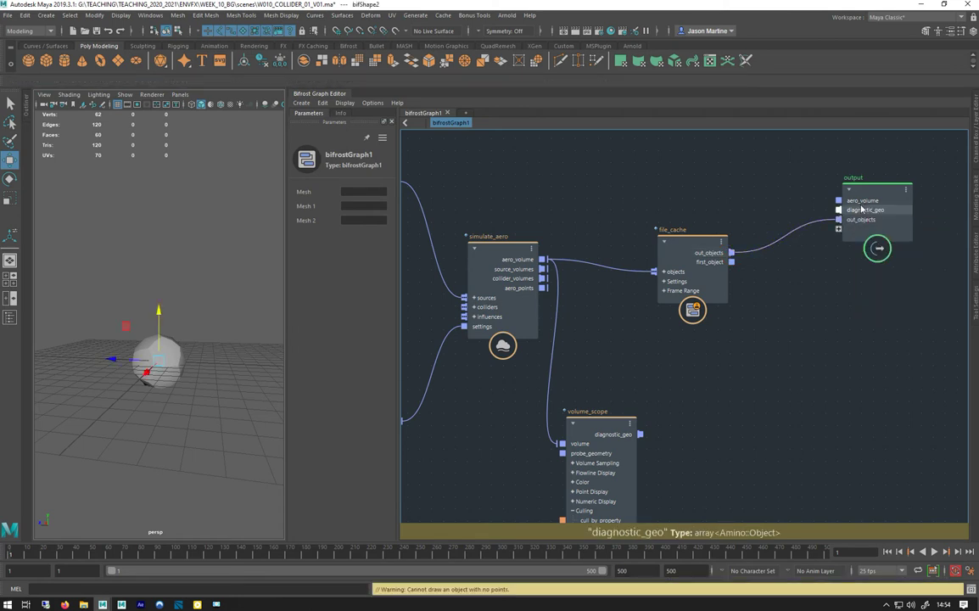
right_click(859, 209)
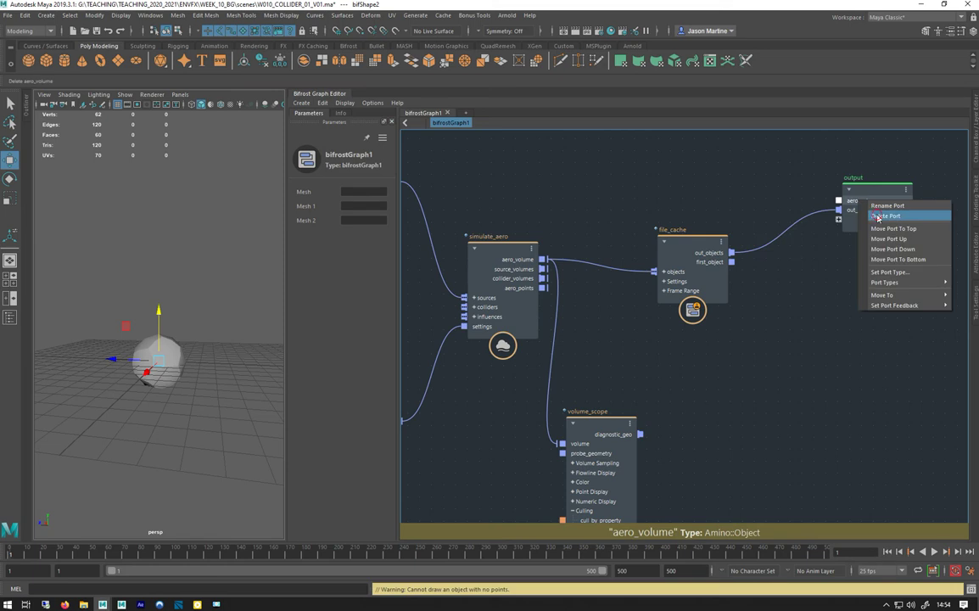
left_click(878, 214)
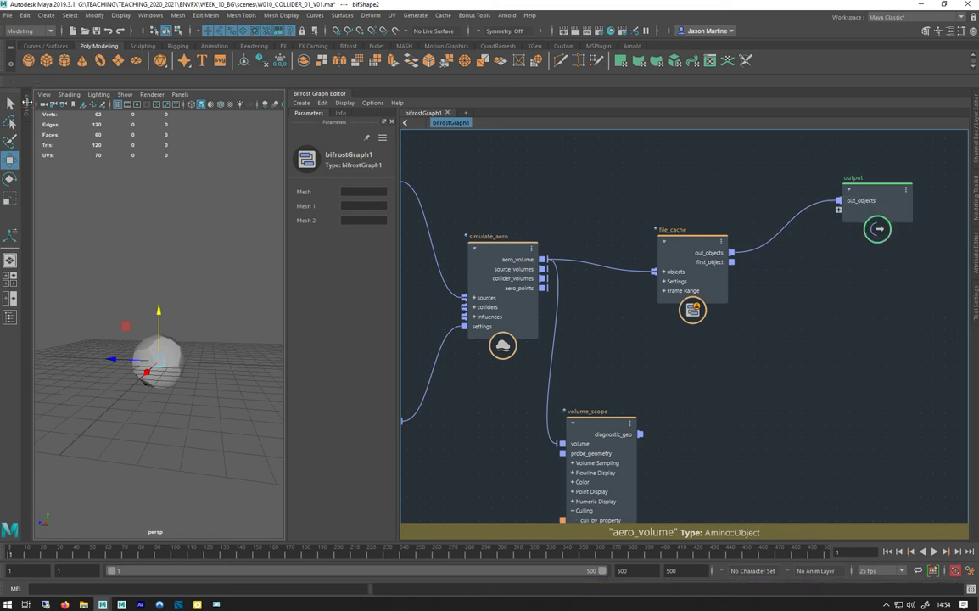
left_click(27, 102)
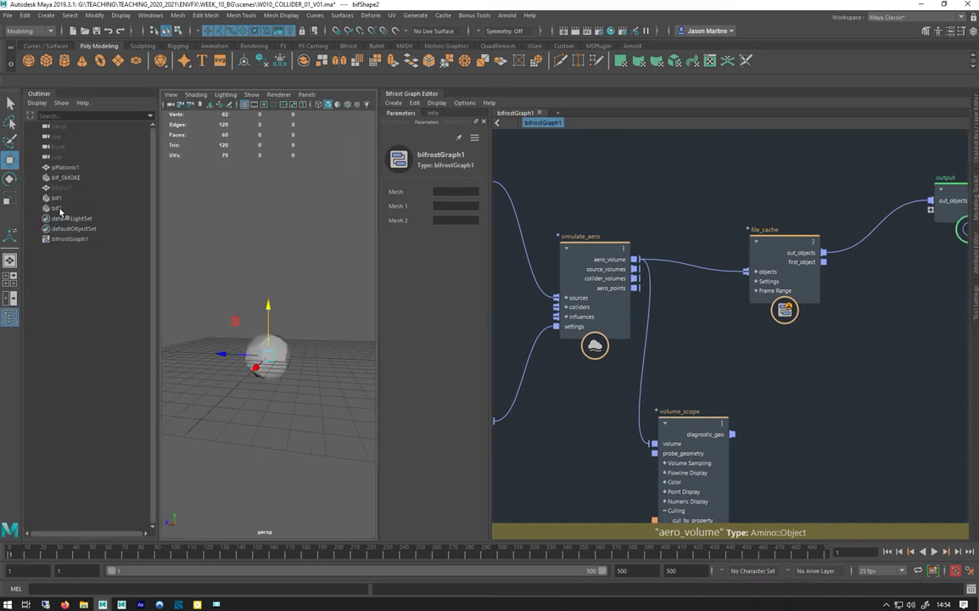
Step: Delete the bif_SMOKE and bif1 objects from the scene
left_click(58, 177)
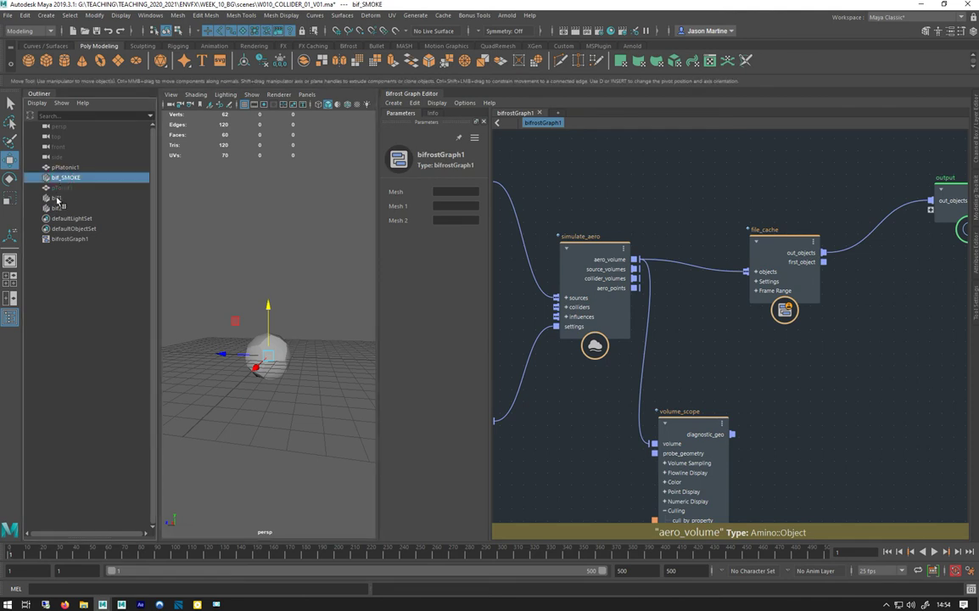
left_click(57, 198, "ctrl")
key("Delete")
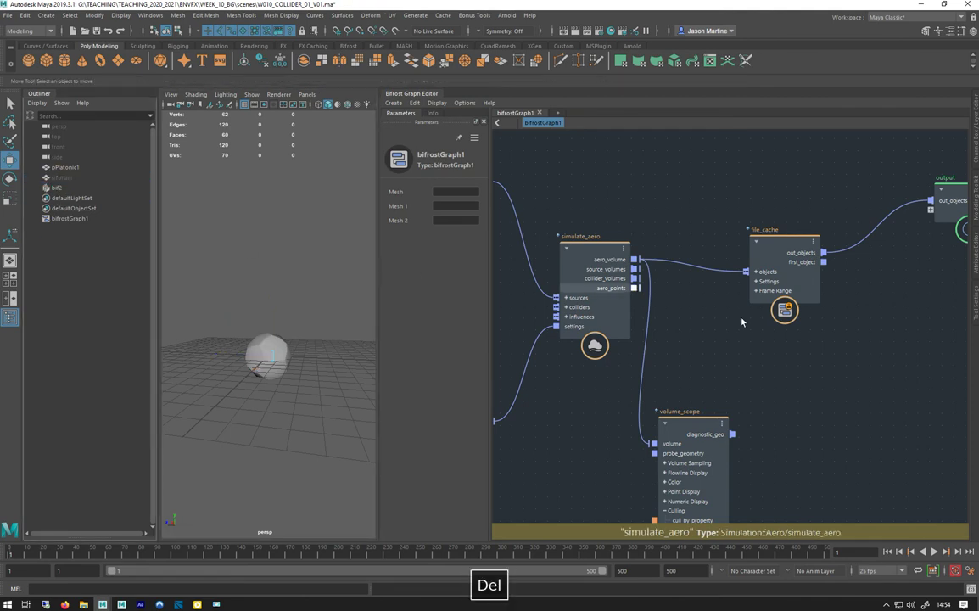
Step: Select the file_cache node to show its Read Mode, frames 1–240 settings
left_click(772, 242)
left_click_drag(378, 242, 294, 241)
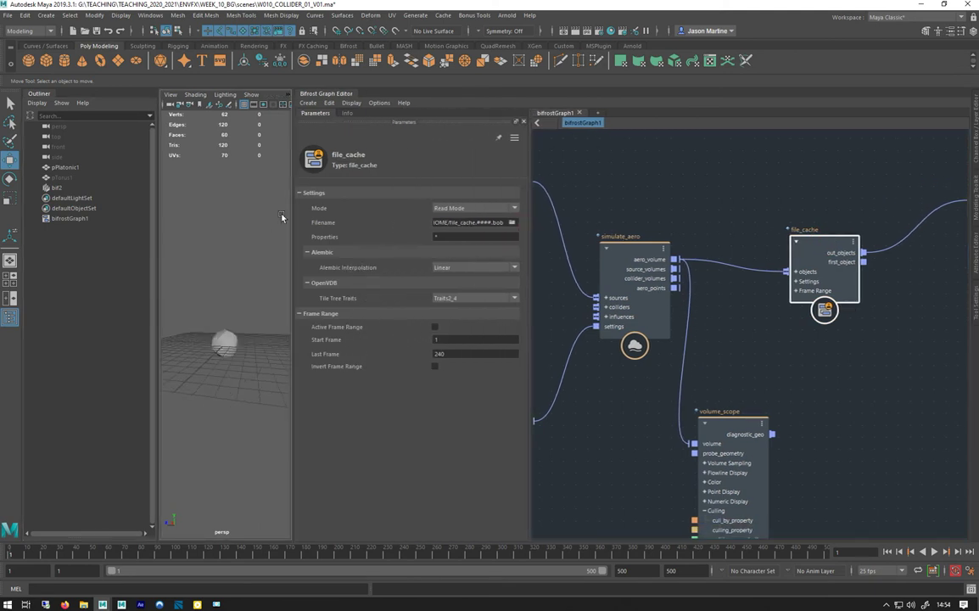
left_click_drag(292, 213, 360, 213)
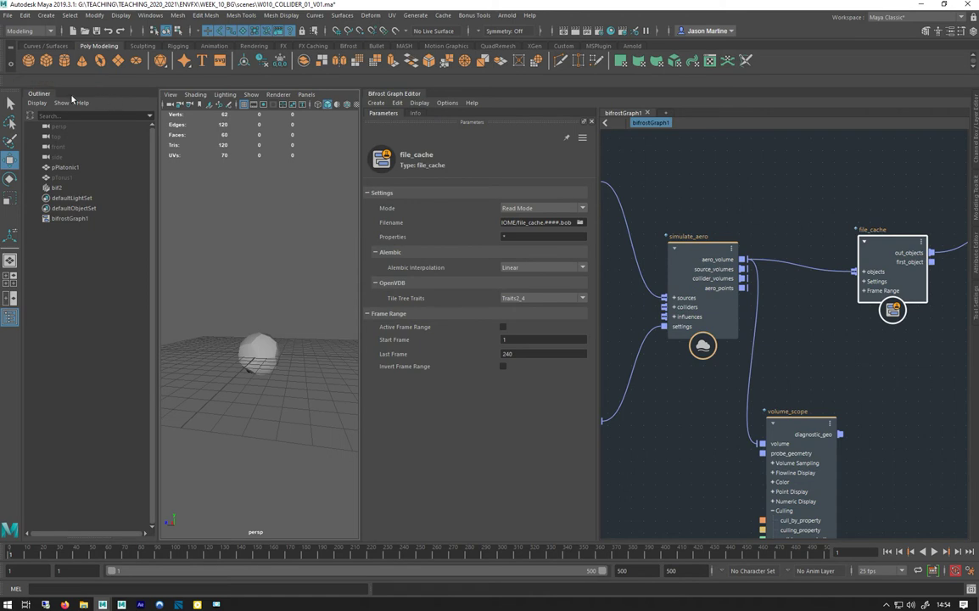
left_click(38, 95)
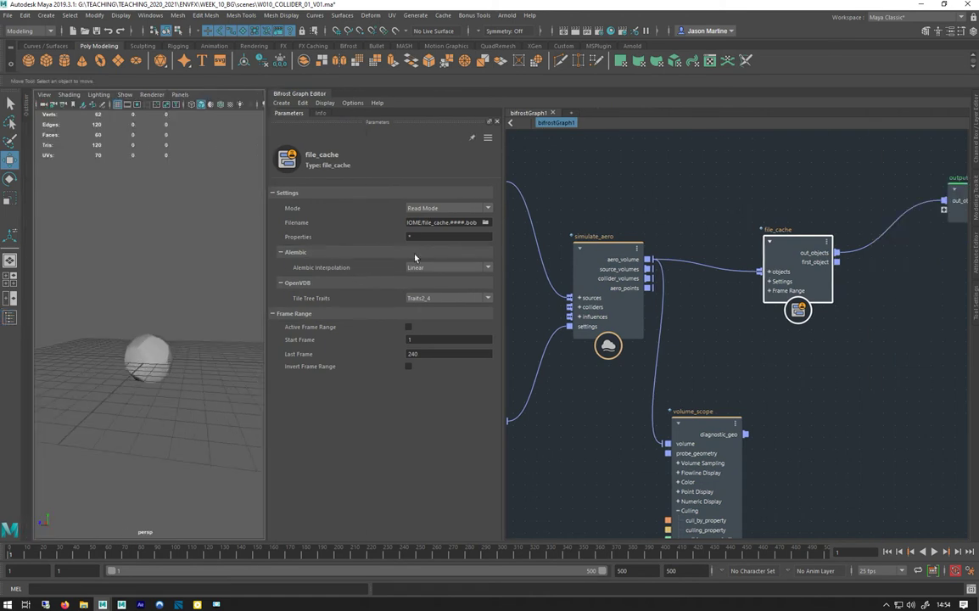
Step: Check the file_cache filename's bob extension and open the Lazy/Read/Write/Passthrough Mode list
middle_click_drag(615, 202, 666, 204)
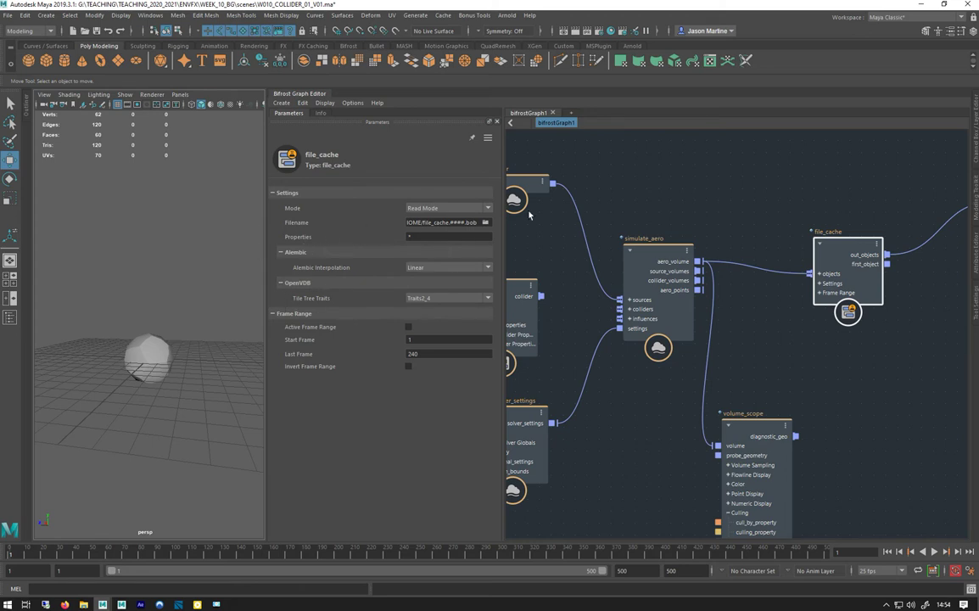
left_click(465, 224)
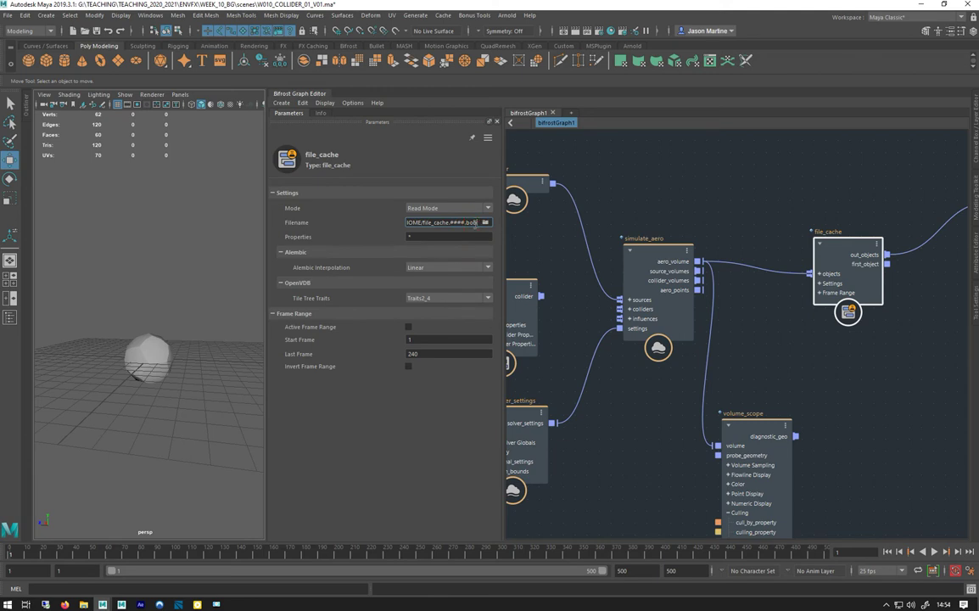
double_click(472, 222)
left_click(463, 209)
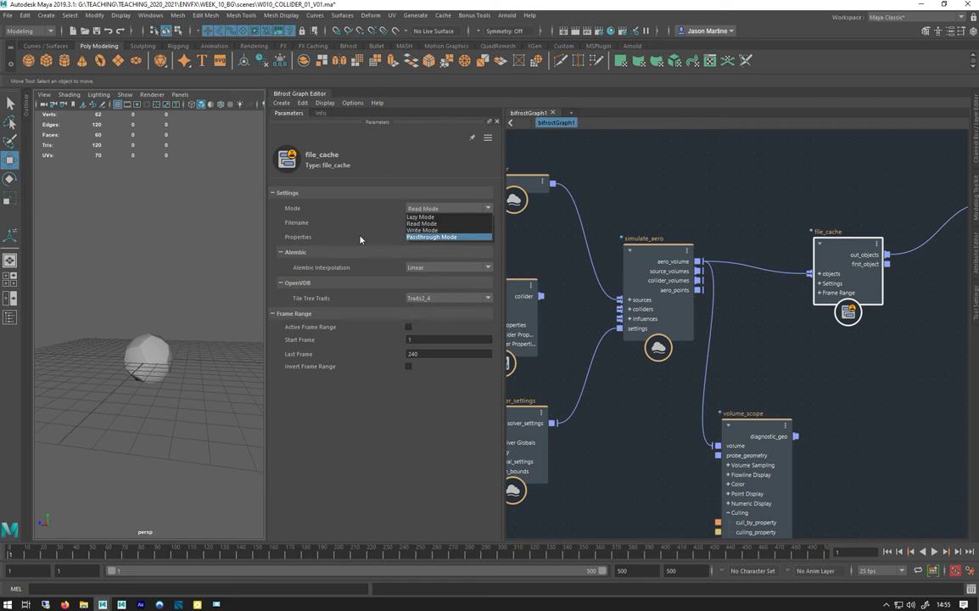
left_click(428, 208)
left_click(428, 209)
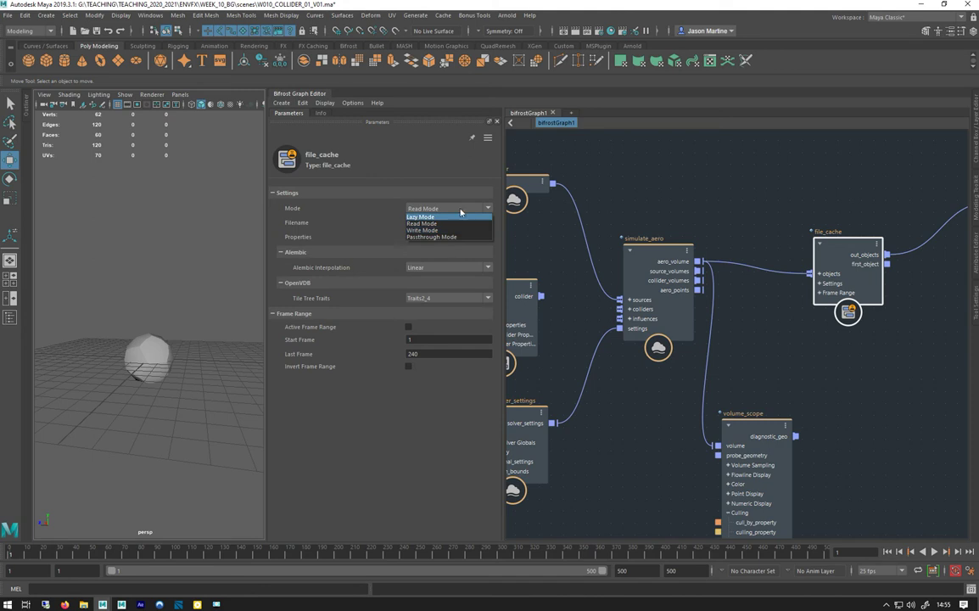
left_click(320, 112)
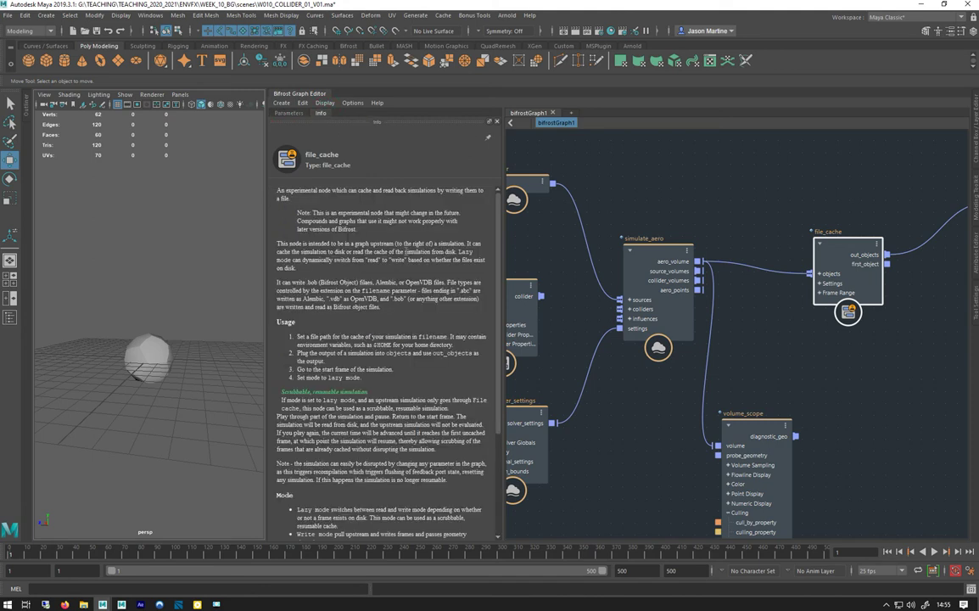
scroll(365, 225, "down", 3)
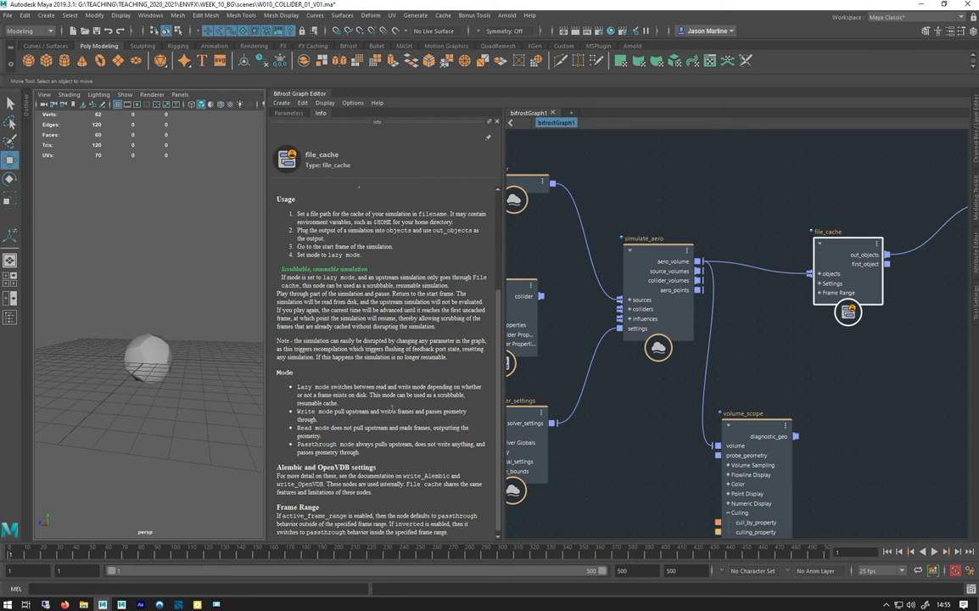
left_click(287, 113)
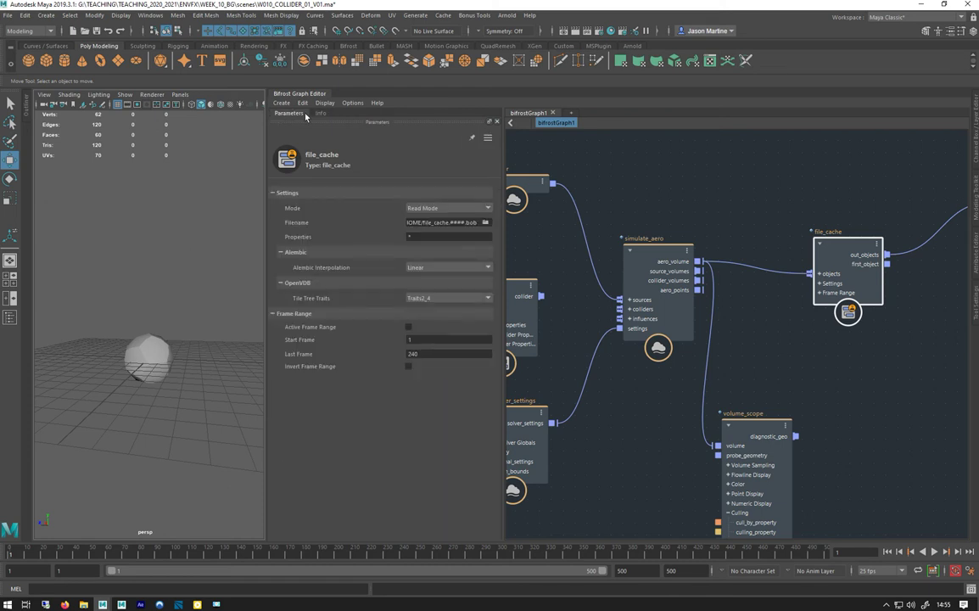
Step: Try the file_cache Mode options, switching to Write Mode and back to Read Mode
left_click(432, 207)
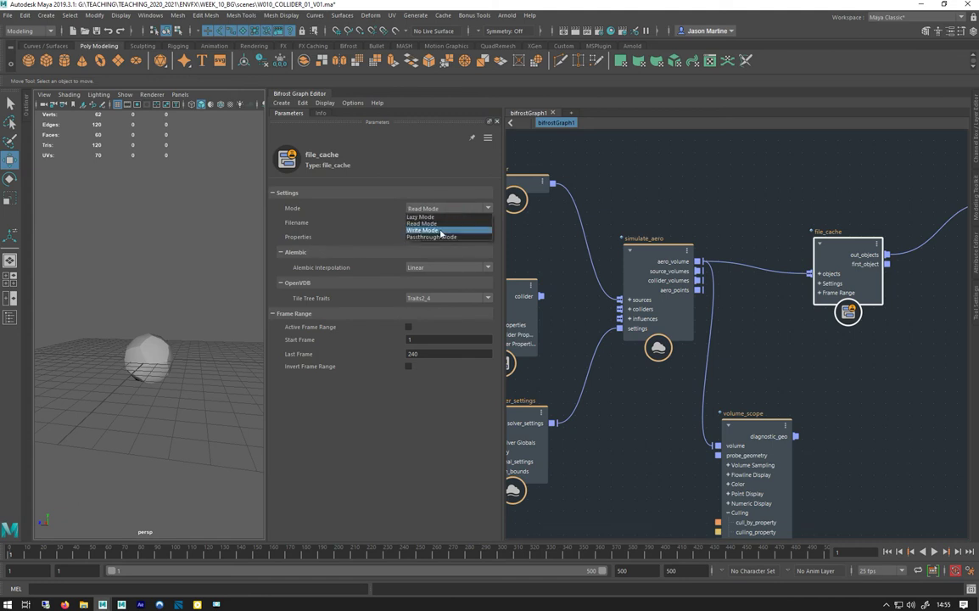
left_click(440, 233)
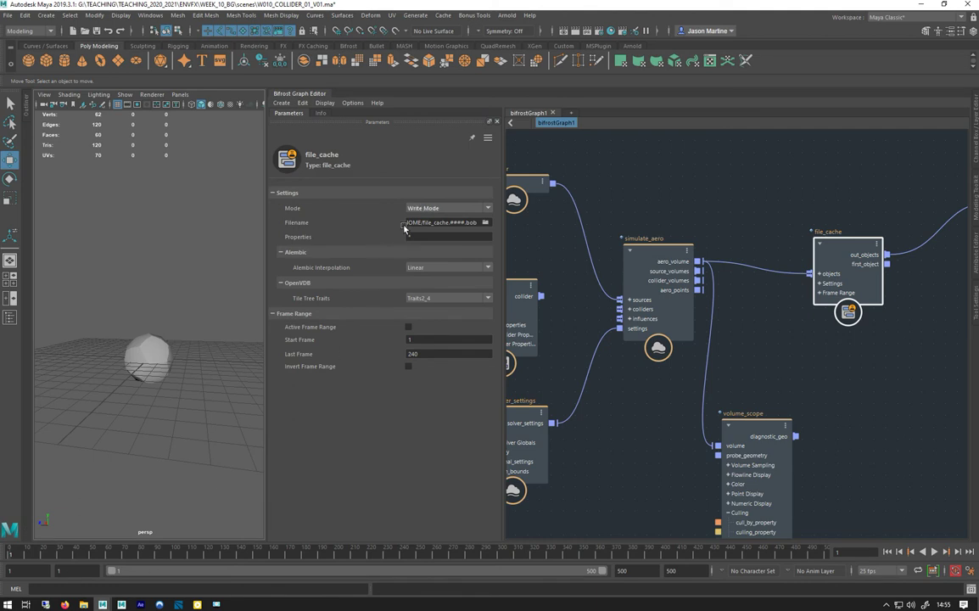
left_click(411, 208)
left_click(446, 224)
left_click(414, 208)
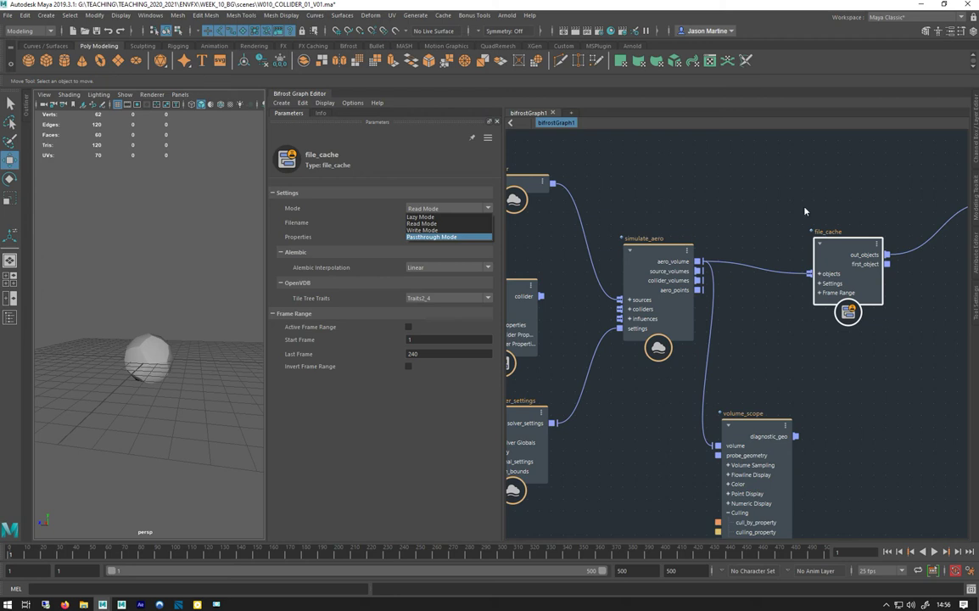
left_click(418, 227)
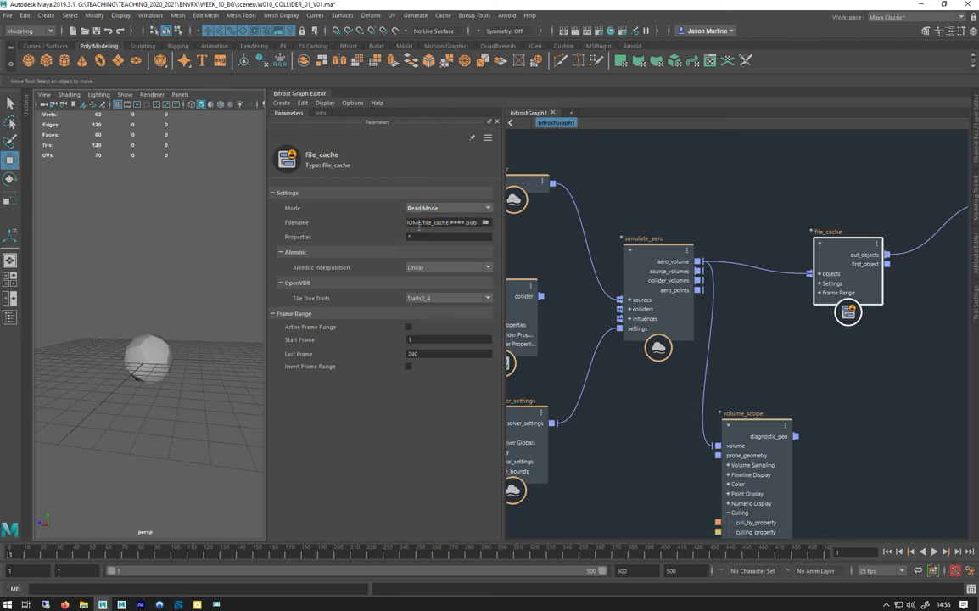
Step: Set file_cache's Mode to Passthrough Mode and recentre the graph view
left_click(429, 208)
left_click(424, 223)
left_click(448, 208)
left_click(425, 229)
left_click(427, 238)
left_click(414, 237)
middle_click_drag(588, 206, 703, 269)
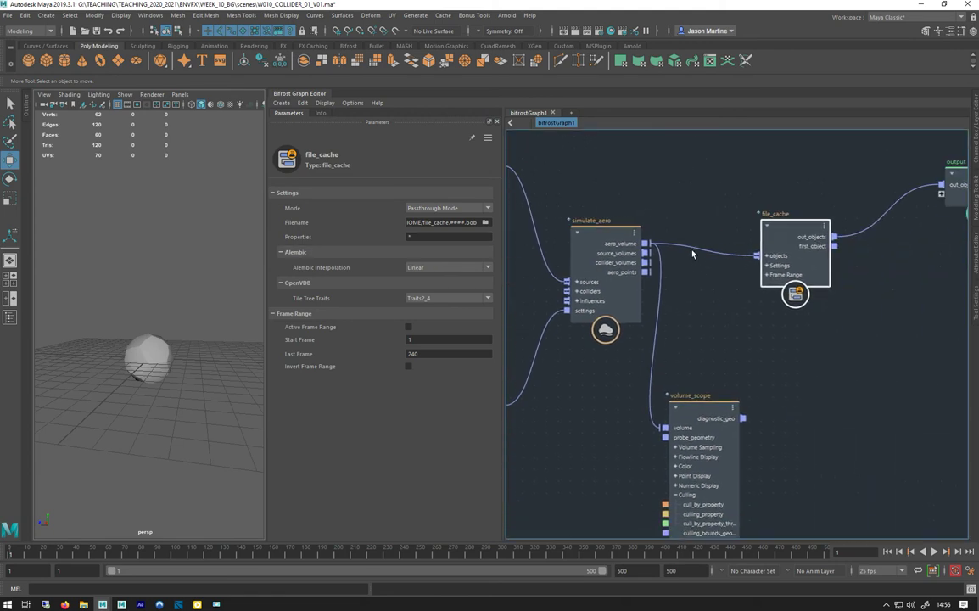
Step: Check the aero_volume wire's 650176-element voxel data and move file_cache higher
right_click(694, 250)
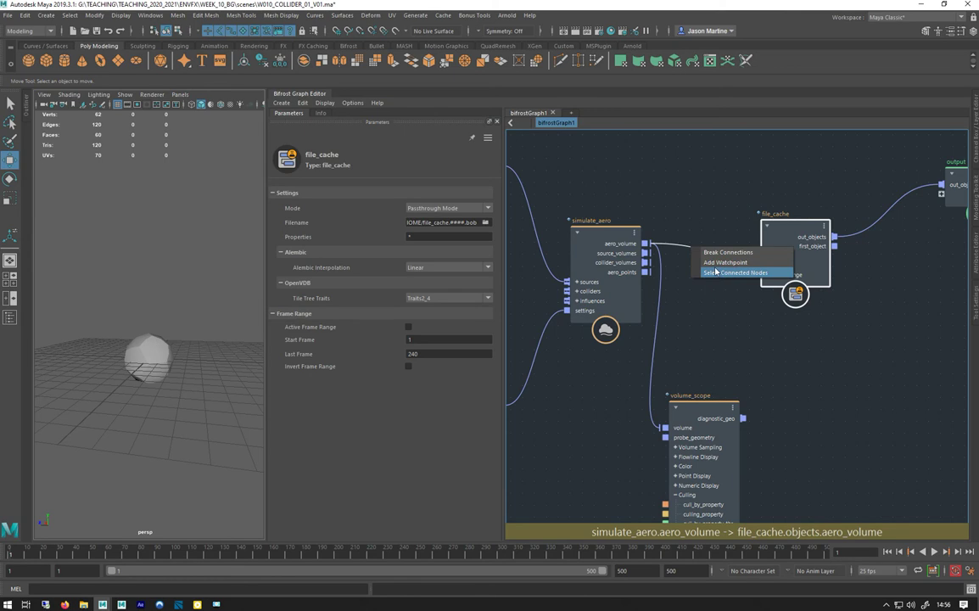
left_click(717, 271)
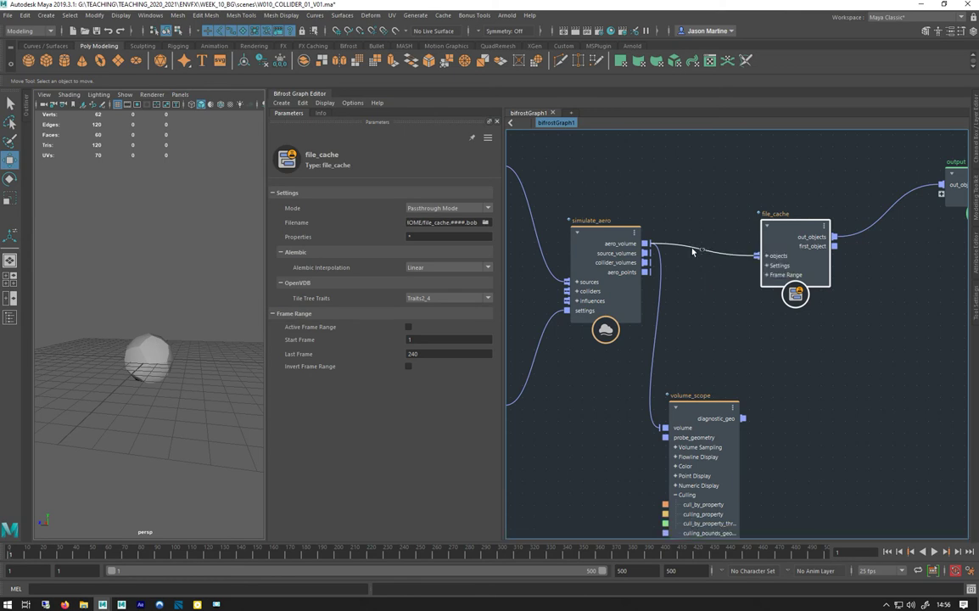
mouse_move(693, 252)
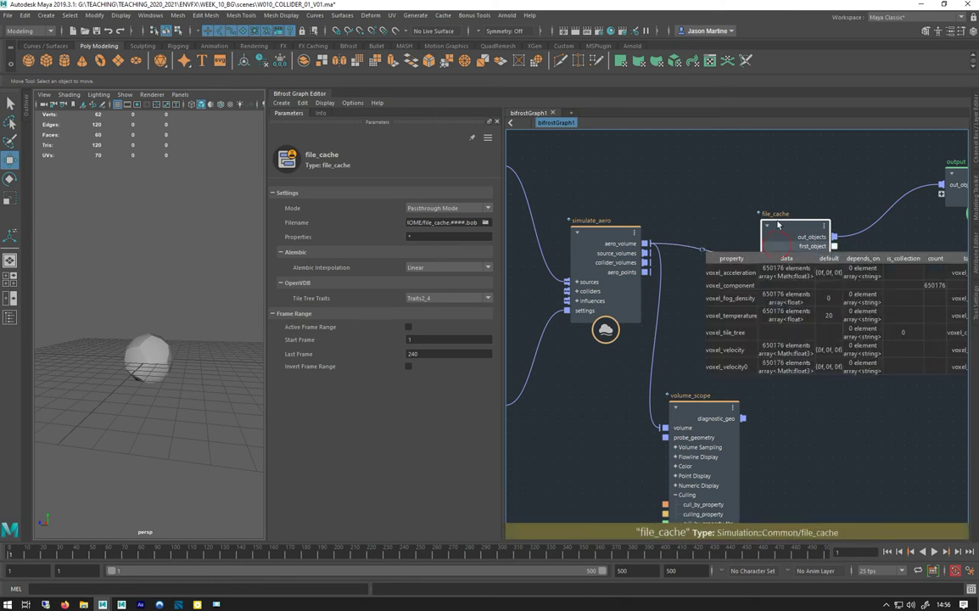
left_click_drag(775, 248, 770, 182)
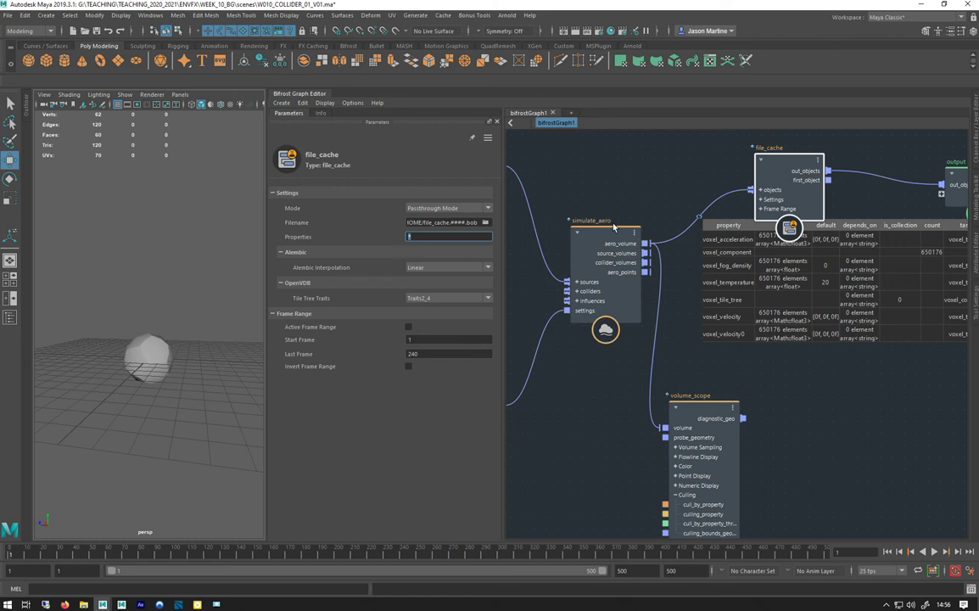
Step: Switch file_cache to Write Mode and open the Filename file browser
left_click(463, 208)
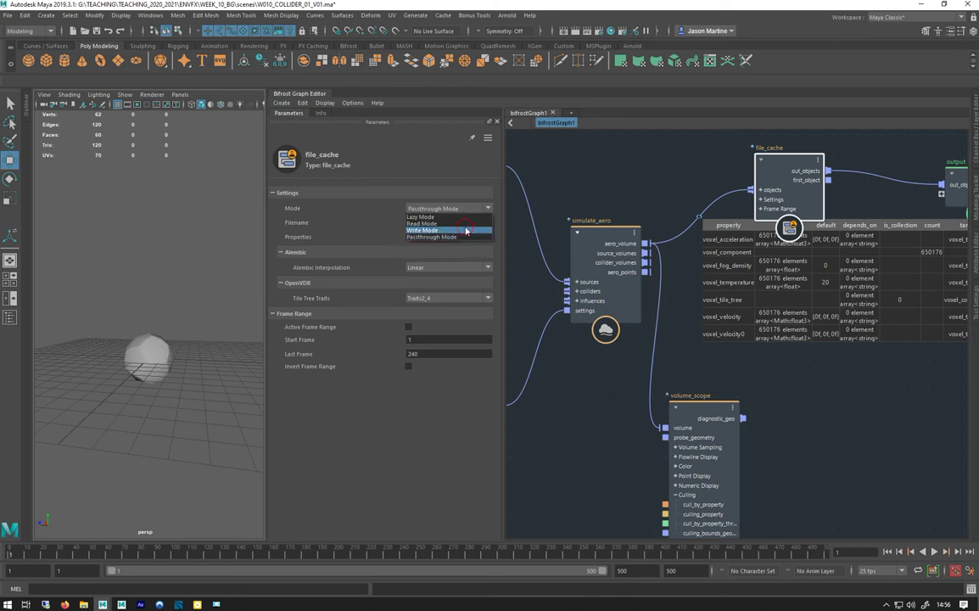
left_click(466, 231)
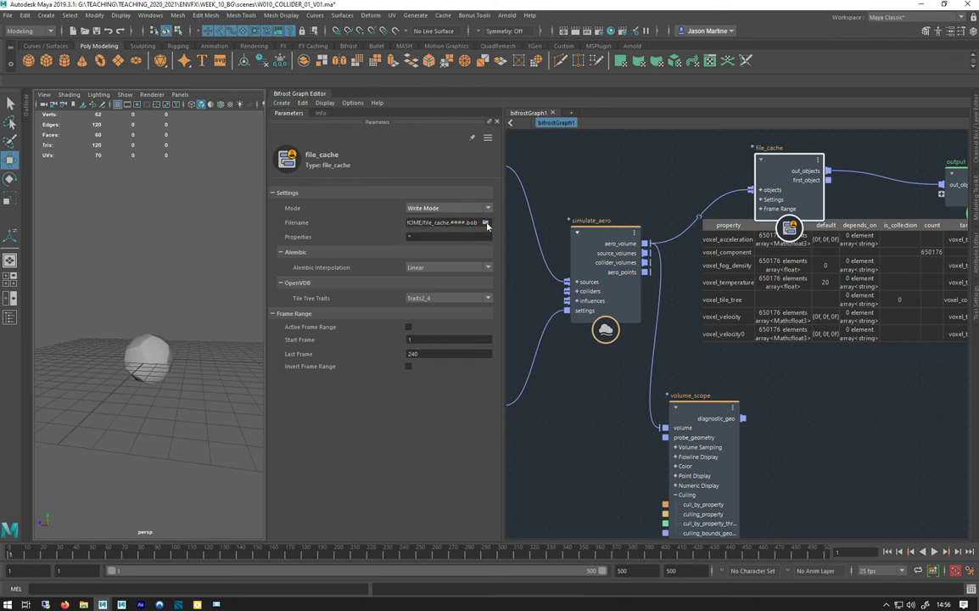
left_click(486, 223)
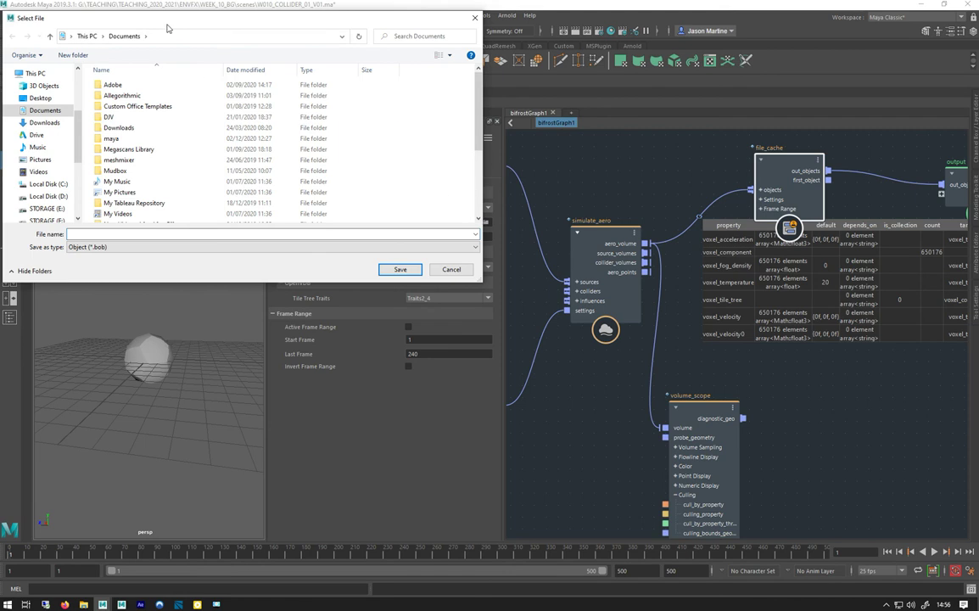
left_click_drag(168, 28, 425, 186)
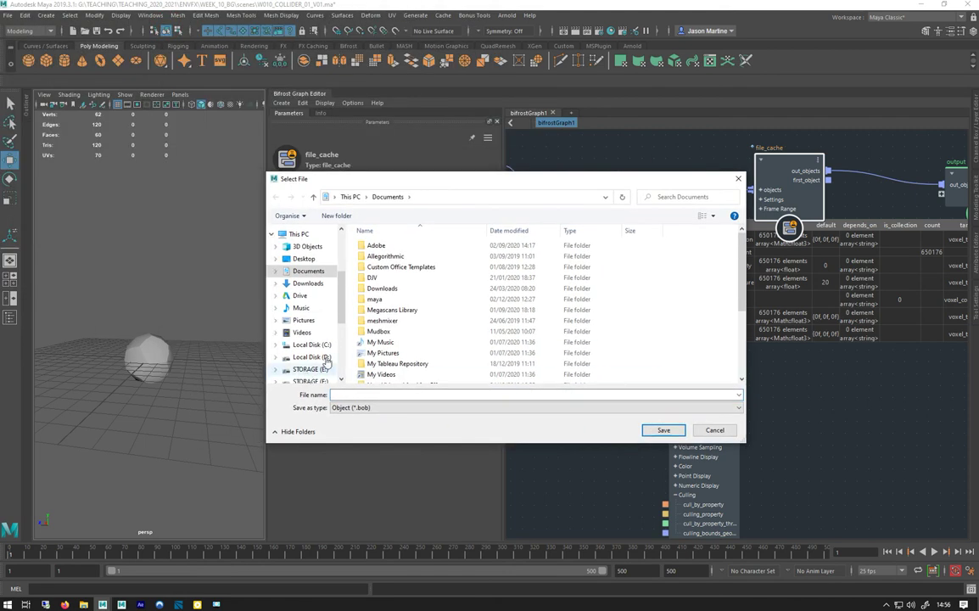
Step: Navigate to G:\TEACHING\TEACHING_2020_2021\ENVFX\WEEK_10_BG\cache
scroll(313, 323, "down", 3)
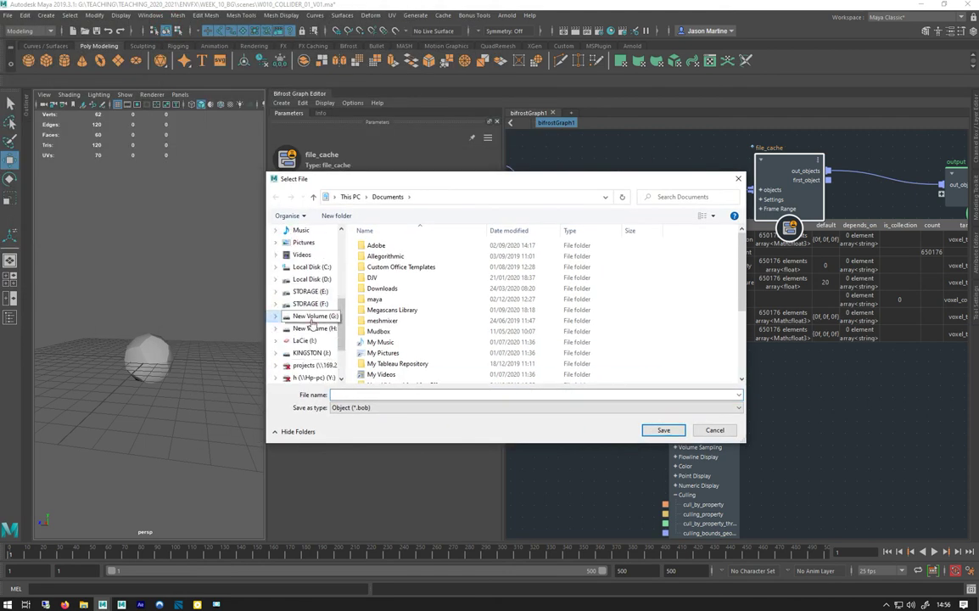
left_click(311, 318)
double_click(375, 288)
left_click(392, 312)
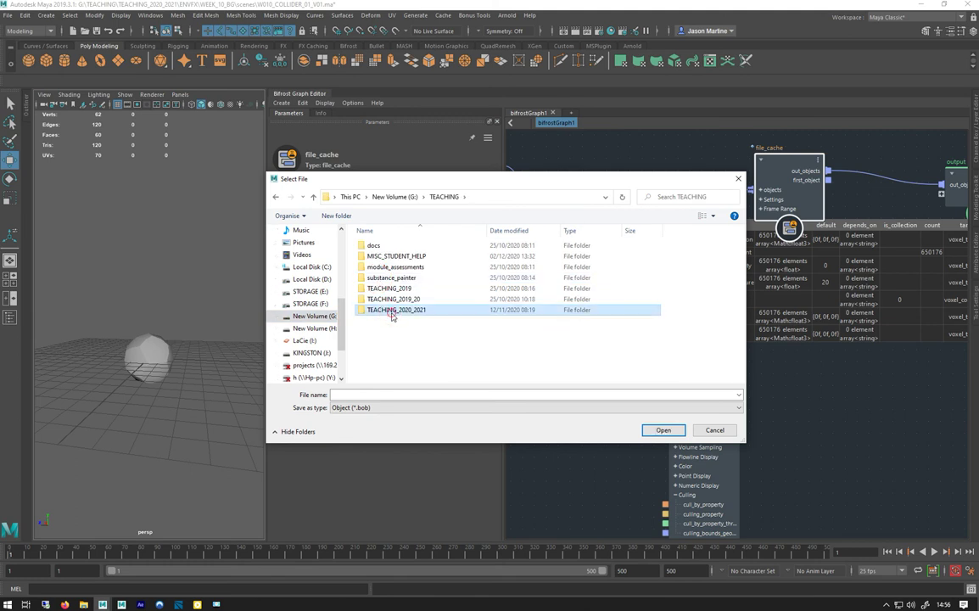
double_click(392, 311)
double_click(381, 257)
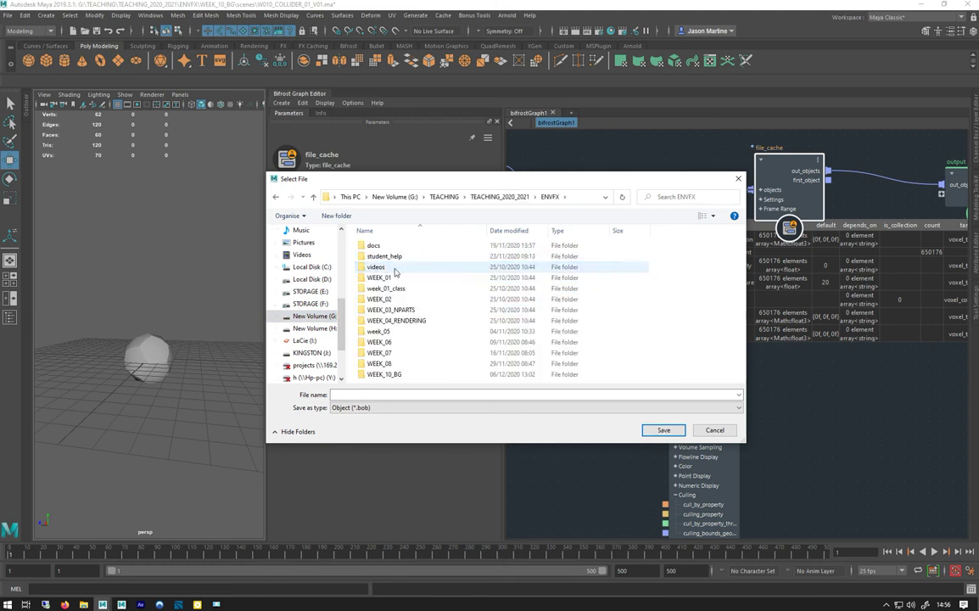
double_click(392, 375)
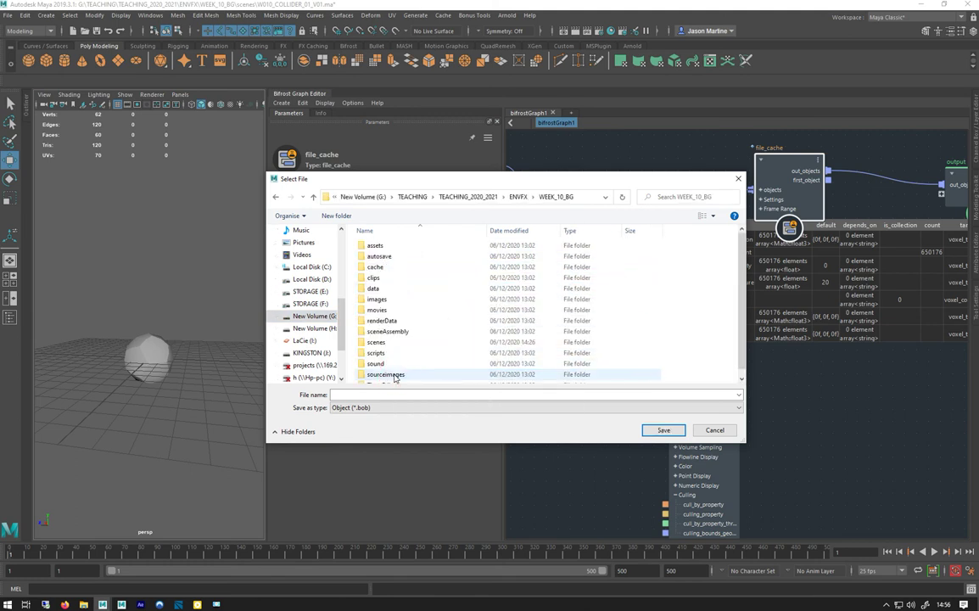
left_click(376, 268)
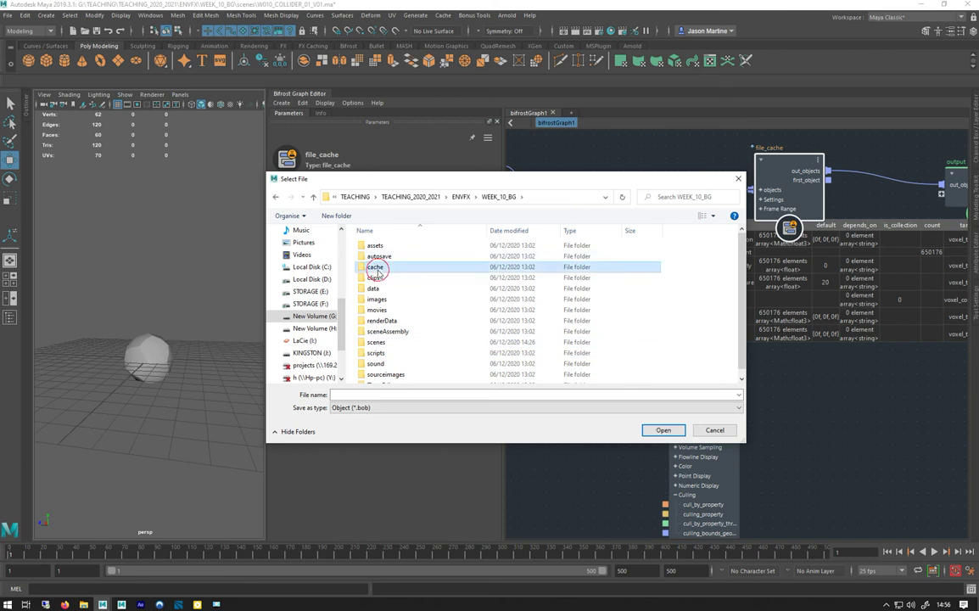
double_click(377, 268)
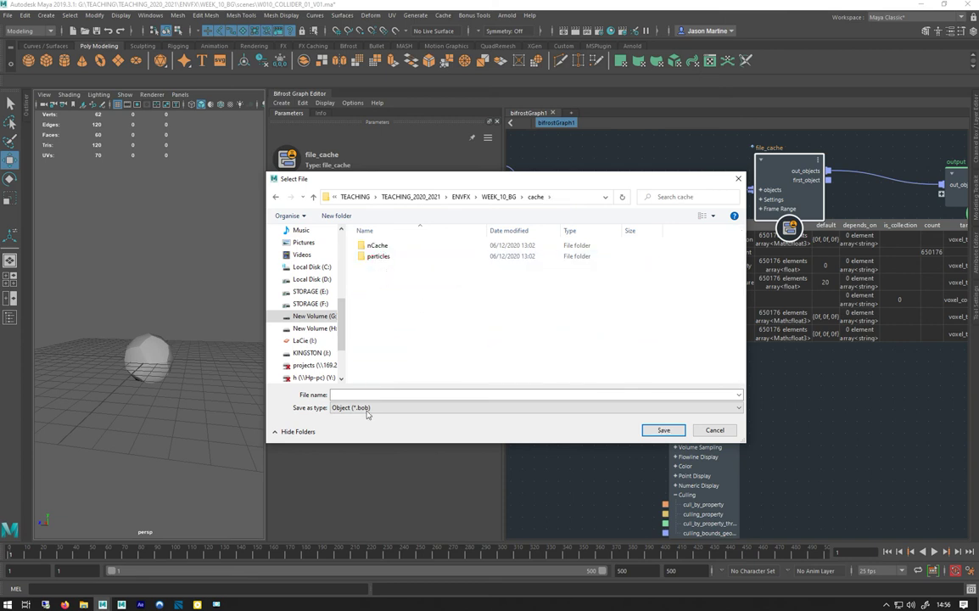
Step: Create a new folder named bob inside the cache folder
left_click(336, 216)
type("NBO")
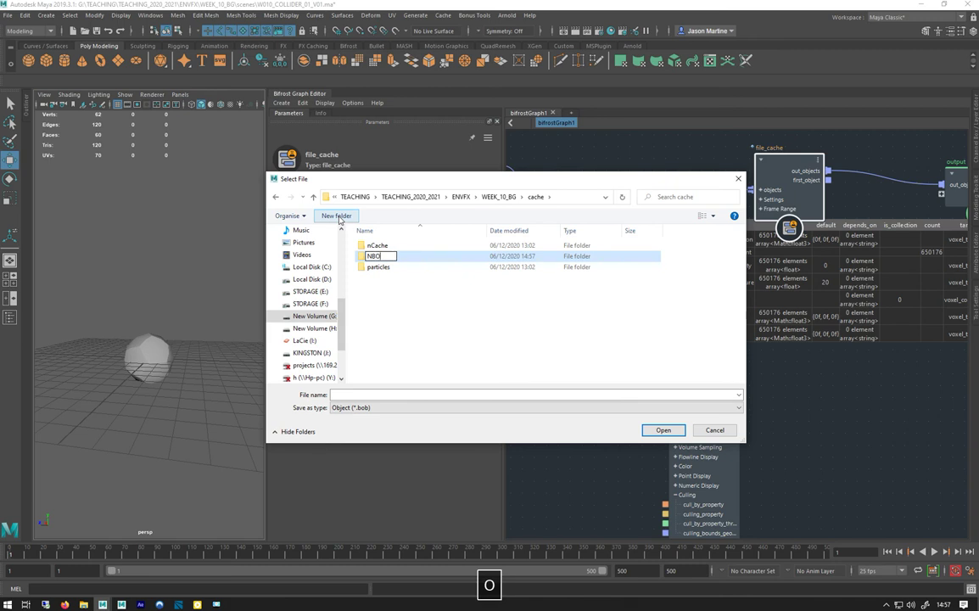
key("BackSpace")
key("BackSpace")
key("BackSpace")
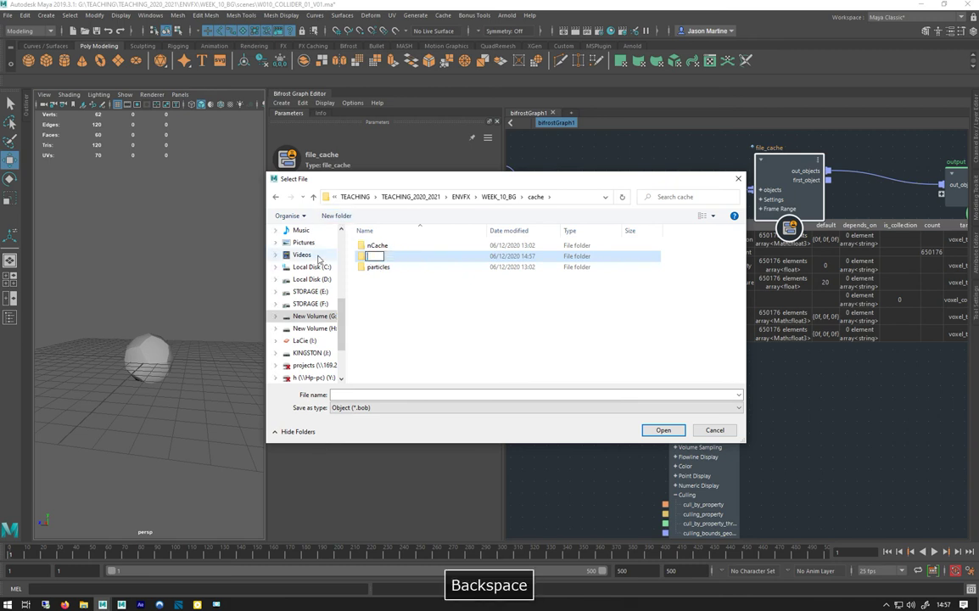
key("Caps_Lock")
type("bob")
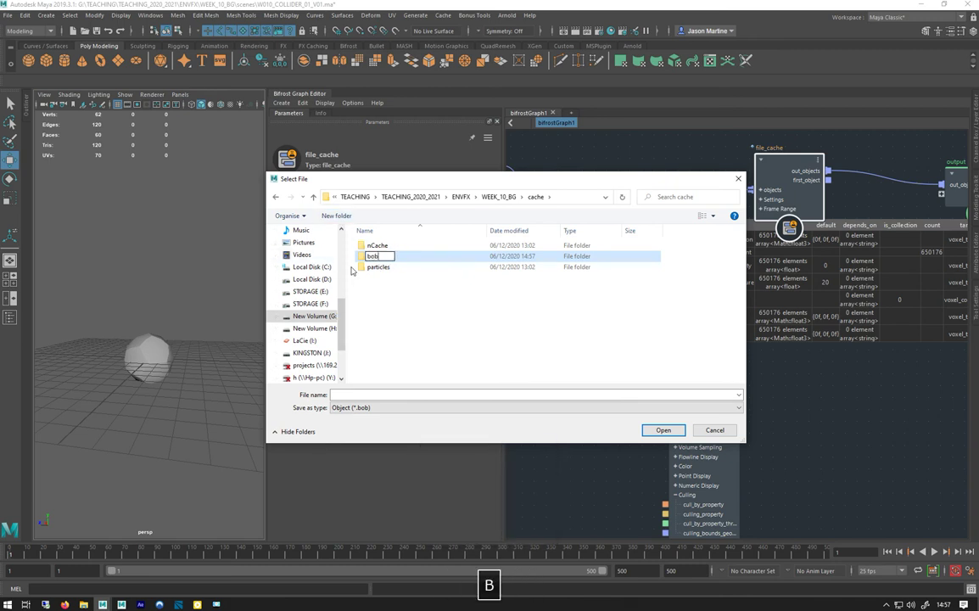
key("Return")
key("Return")
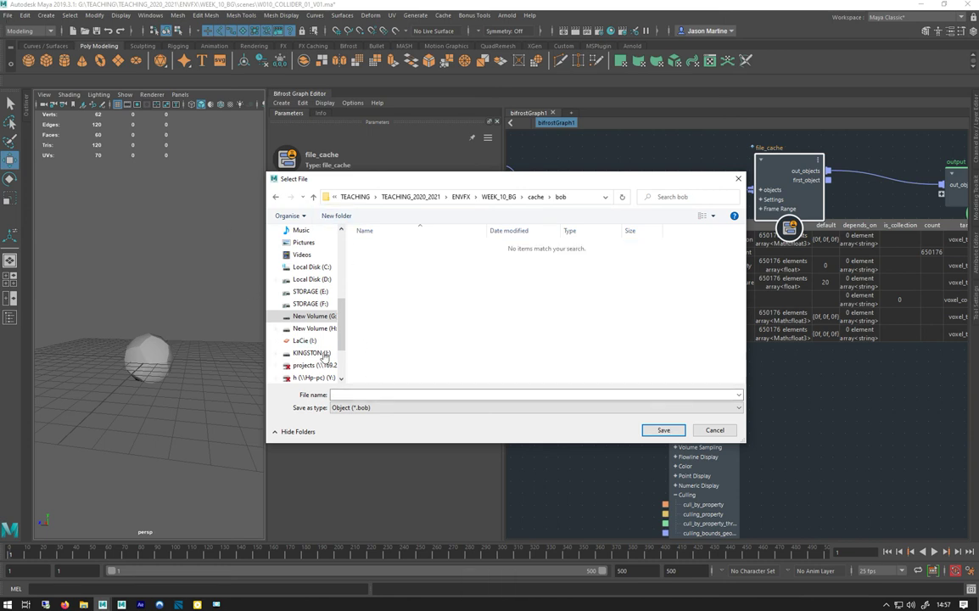
Step: Create a class_cache folder inside bob and save the cache as aero_cache_v01
left_click(335, 215)
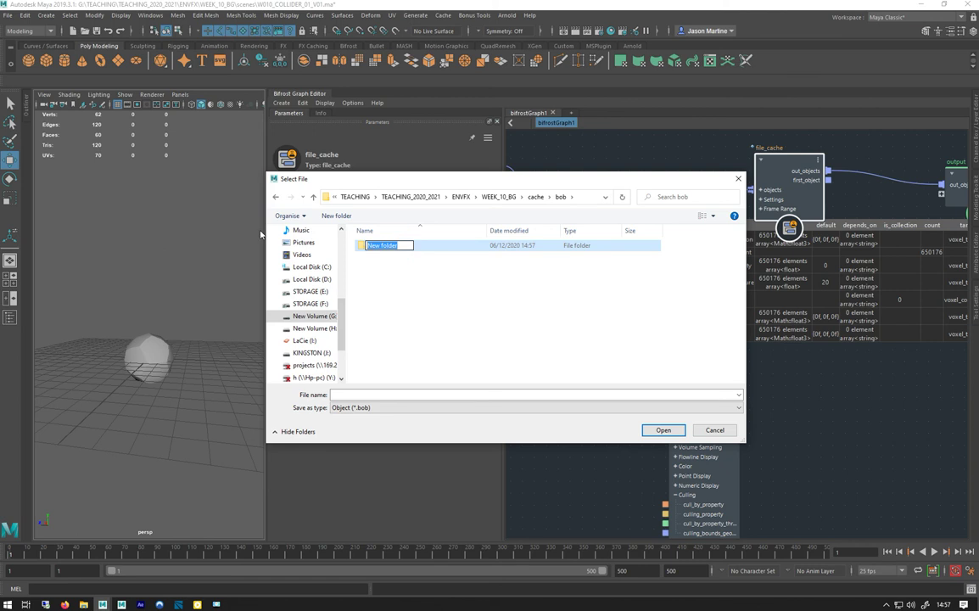
type("class_")
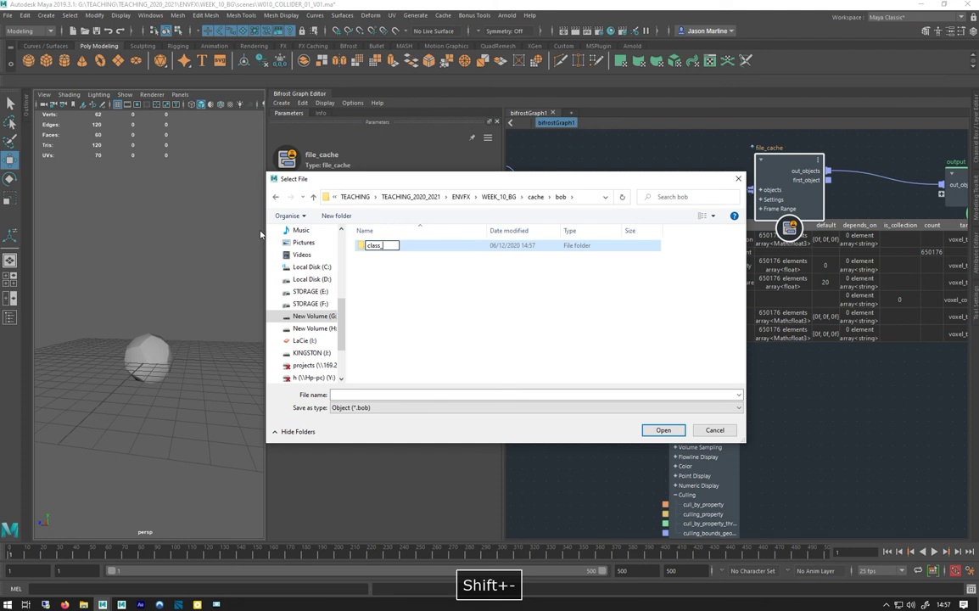
type("cache_")
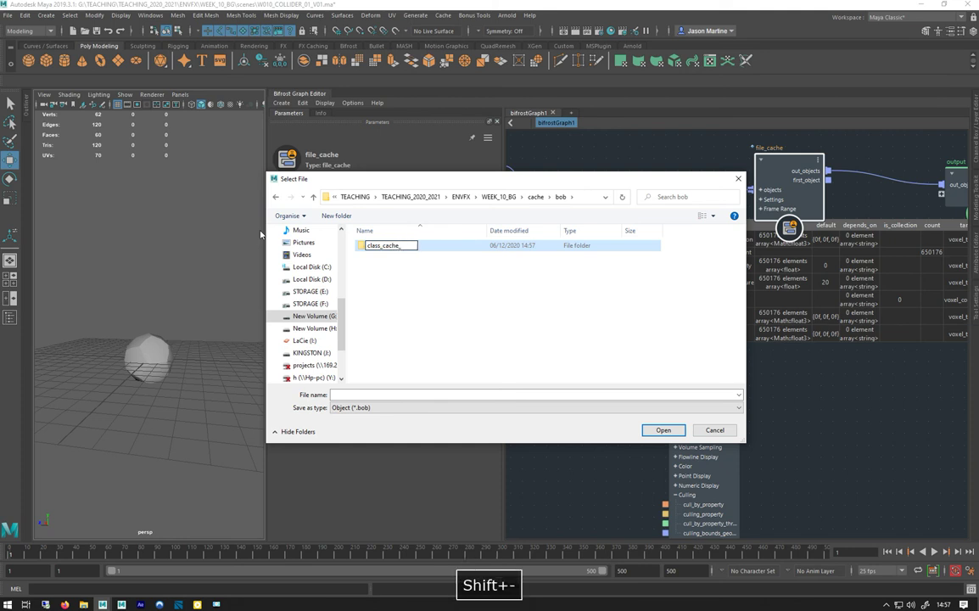
key("BackSpace")
key("Return")
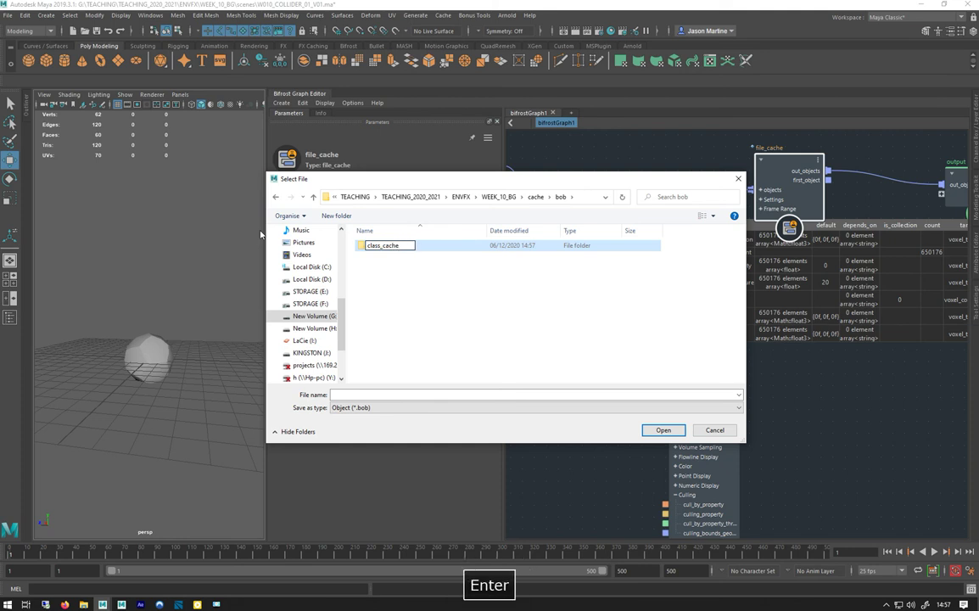
key("Return")
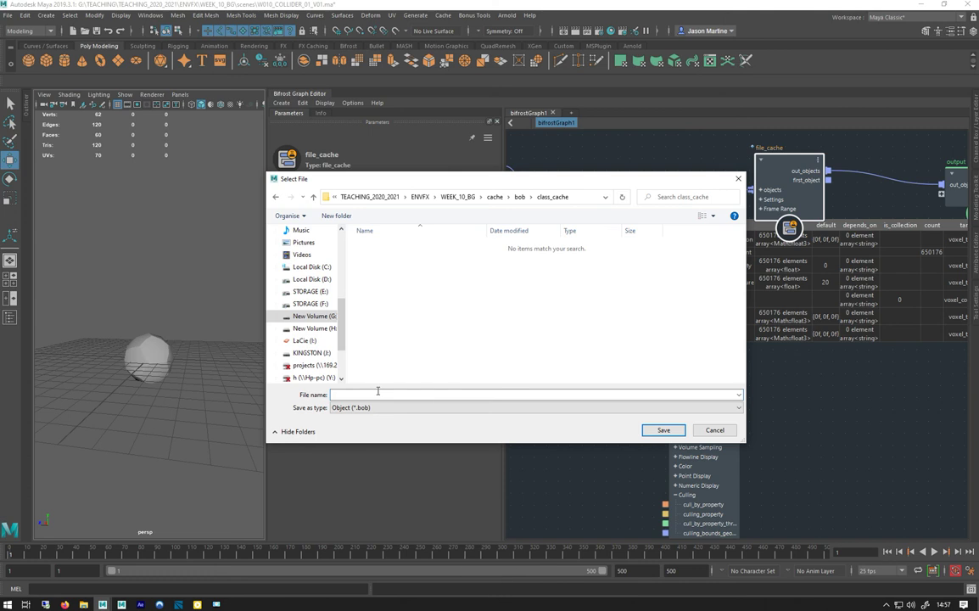
type("aero")
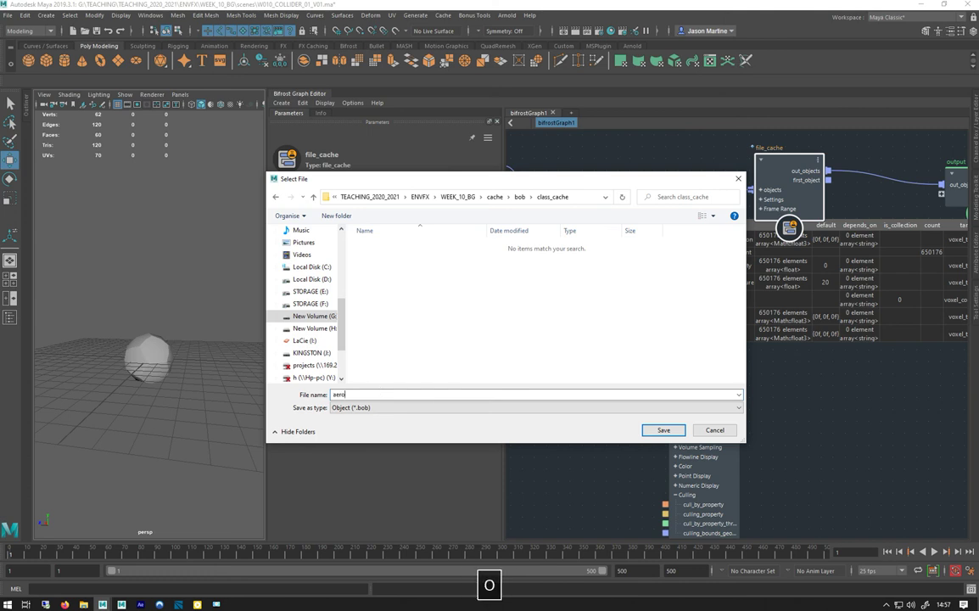
type("_cache")
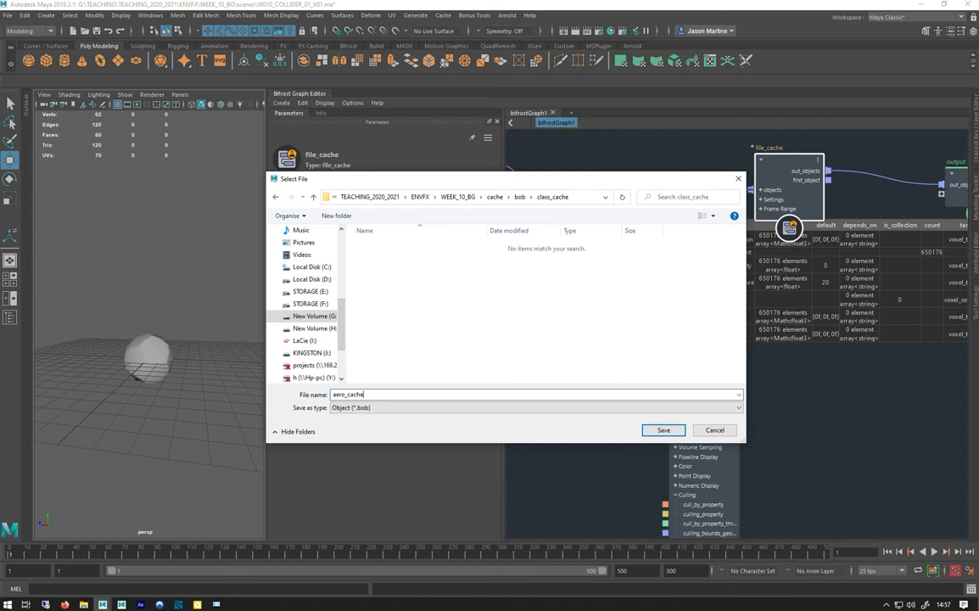
type("_v01")
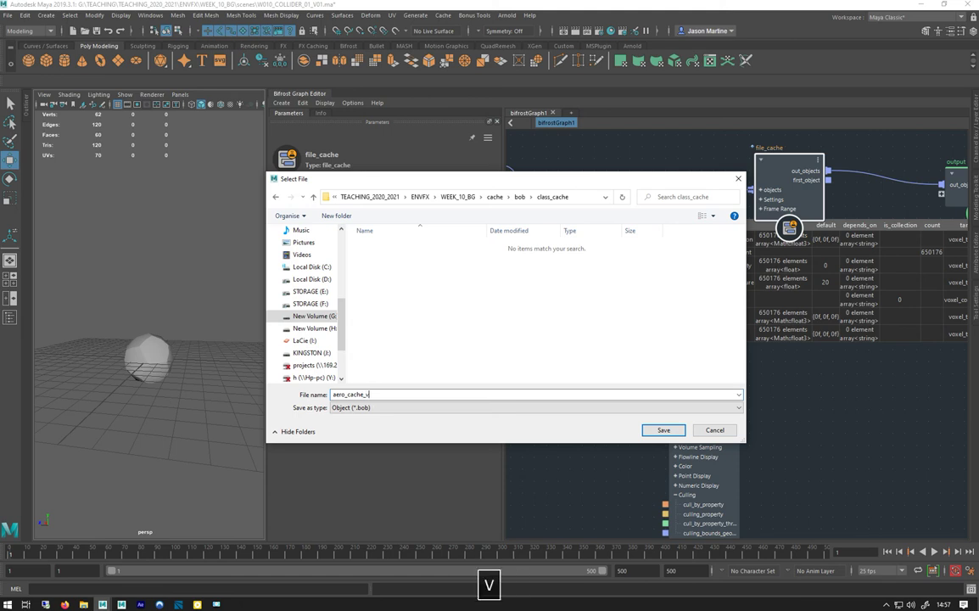
left_click(661, 430)
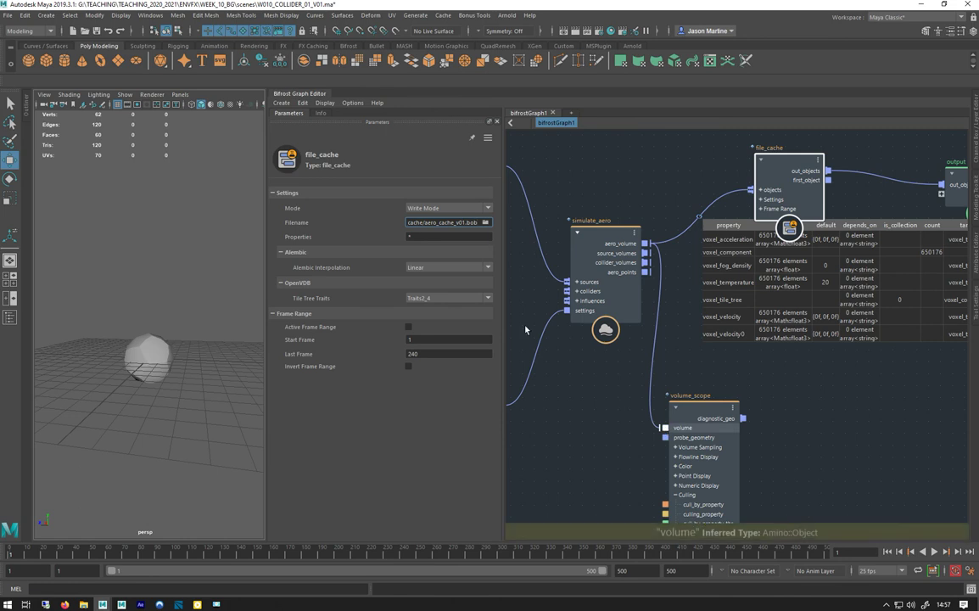
Step: Rename the cache file to aero_cache_v01_####.bob and save it
left_click(485, 223)
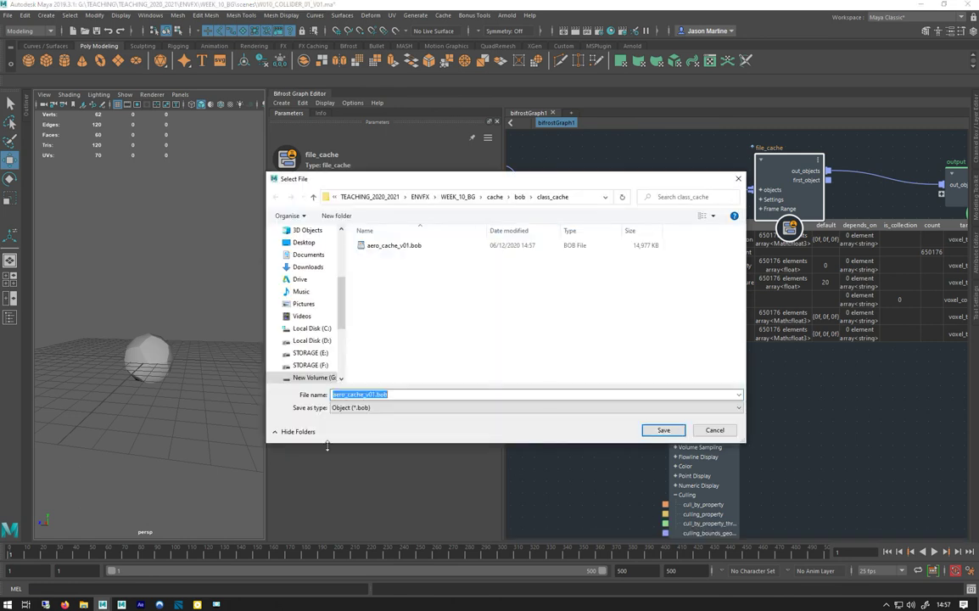
left_click(375, 396)
type("_")
type("####")
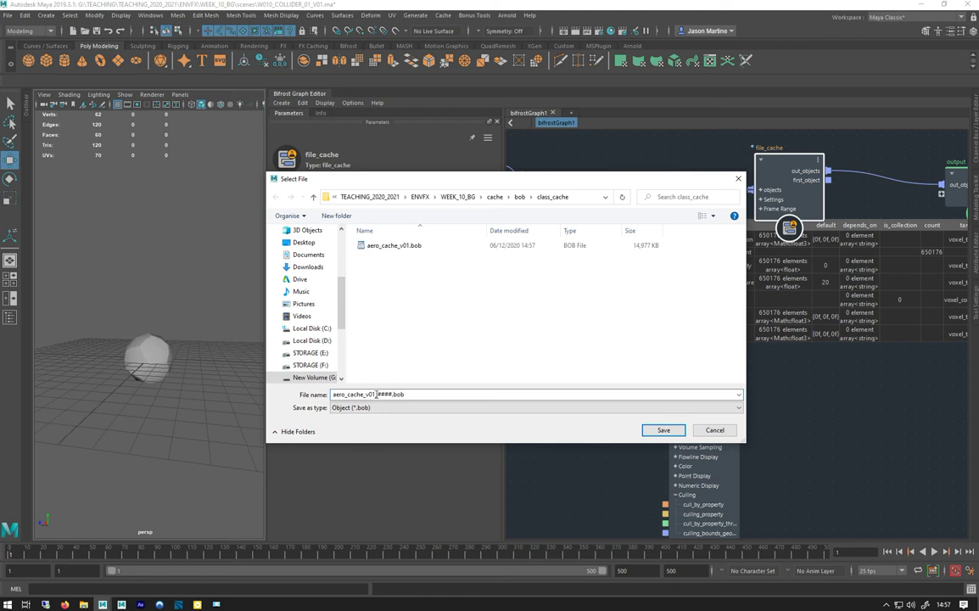
left_click_drag(377, 395, 389, 395)
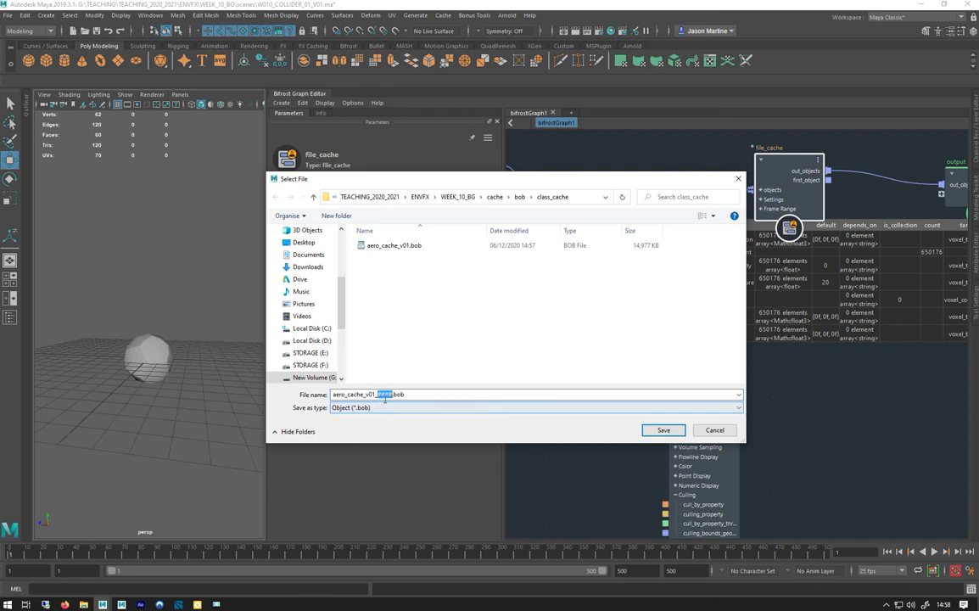
left_click(664, 430)
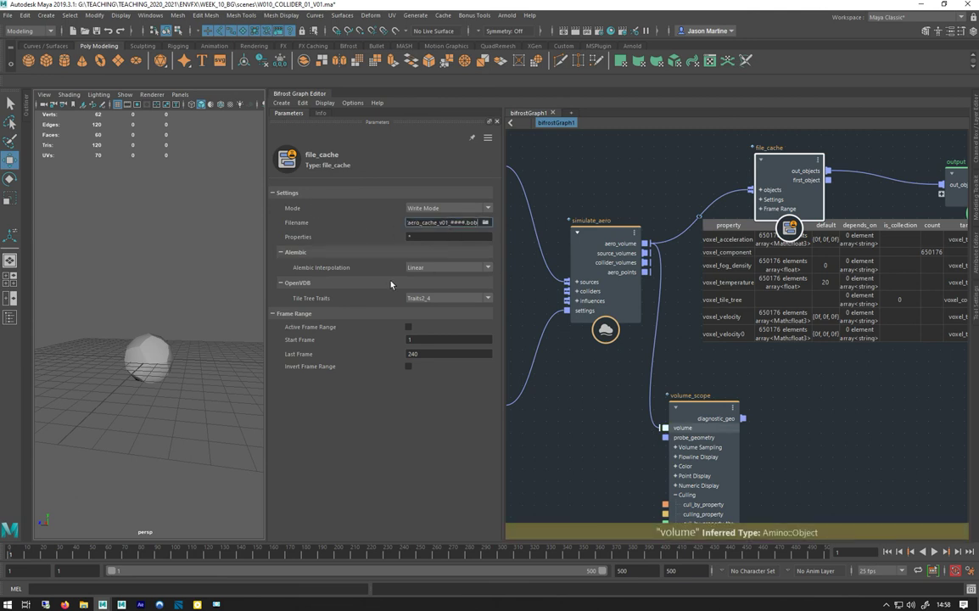
Step: Play the simulation to write numbered cache frames, then stop playback
right_click(699, 219)
left_click(718, 240)
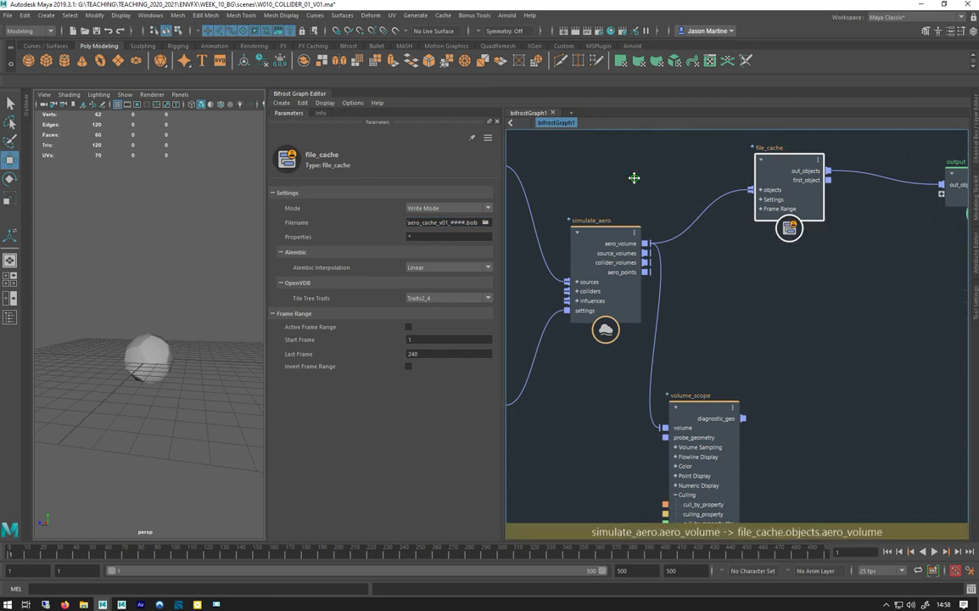
middle_click_drag(634, 177, 827, 170)
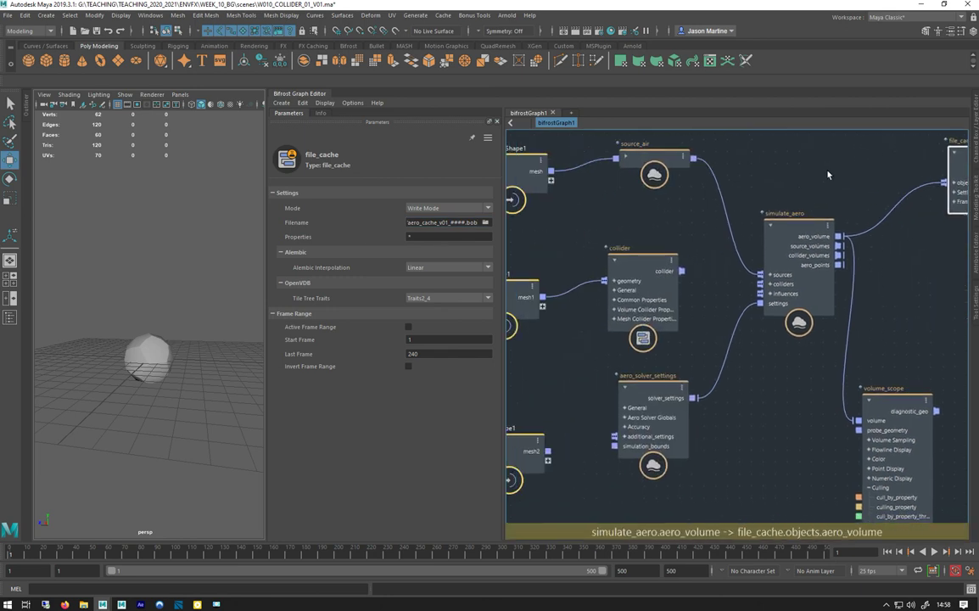
left_click(933, 552)
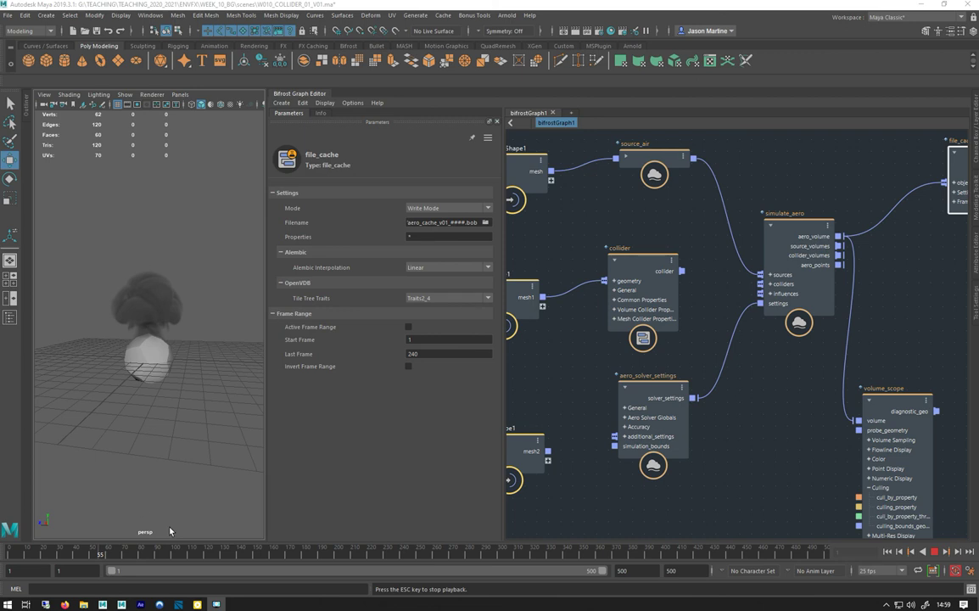
key("Escape")
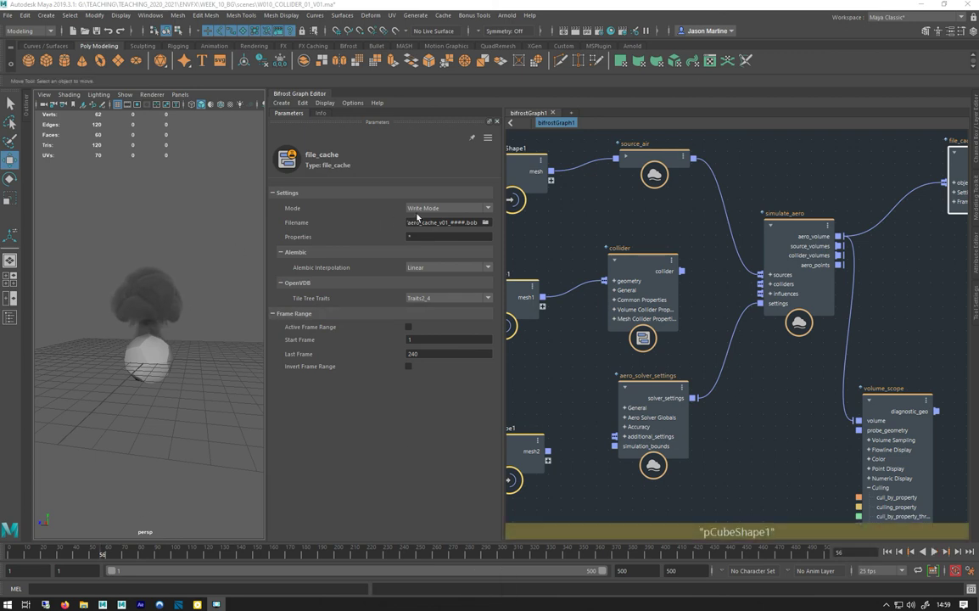
Step: Switch file_cache's Mode to Read Mode
left_click(446, 209)
left_click(439, 227)
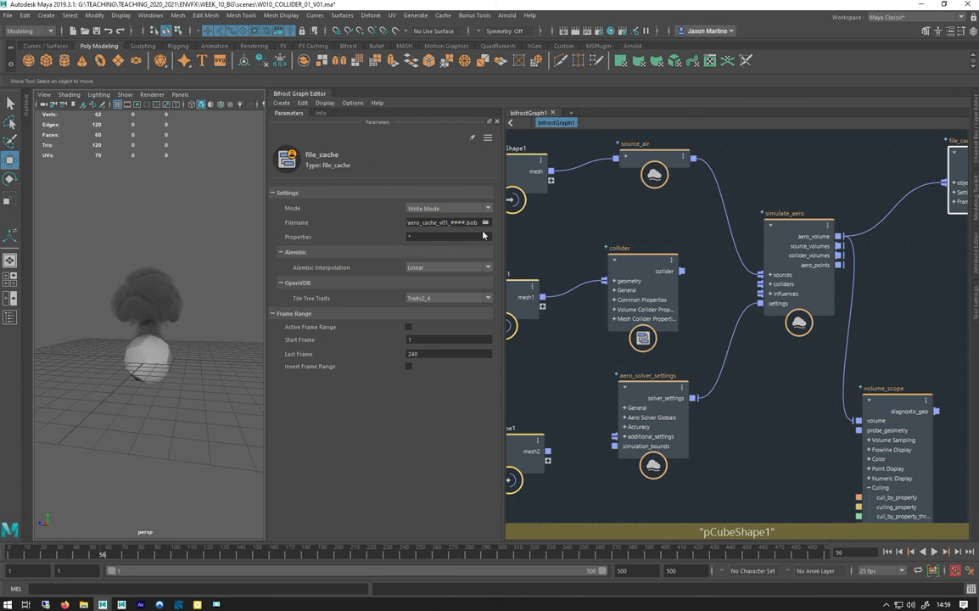
key("Up")
Step: Pick the numbered aero_cache_v01_####.bob sequence as the file_cache source to read
left_click(485, 223)
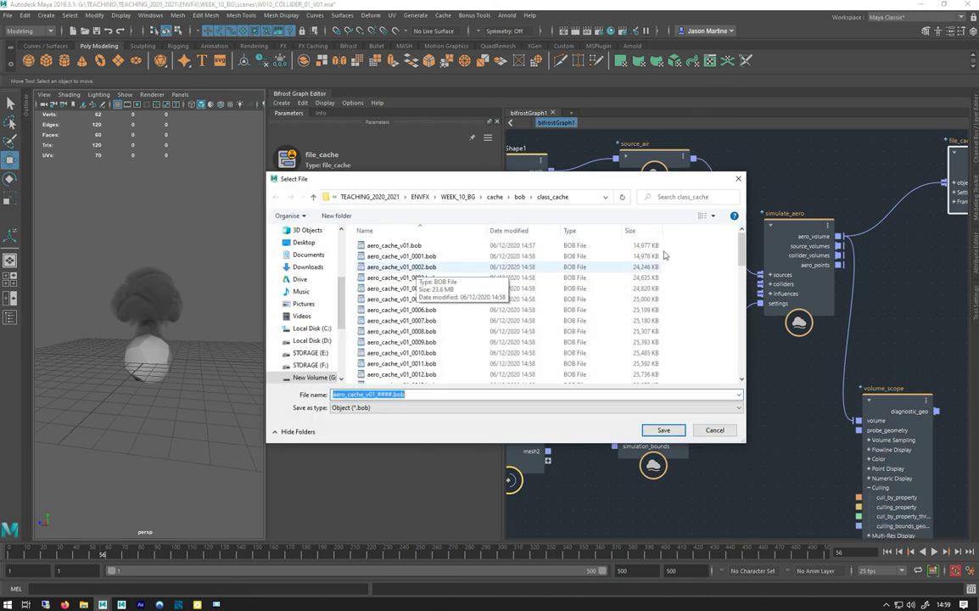
left_click_drag(742, 252, 678, 335)
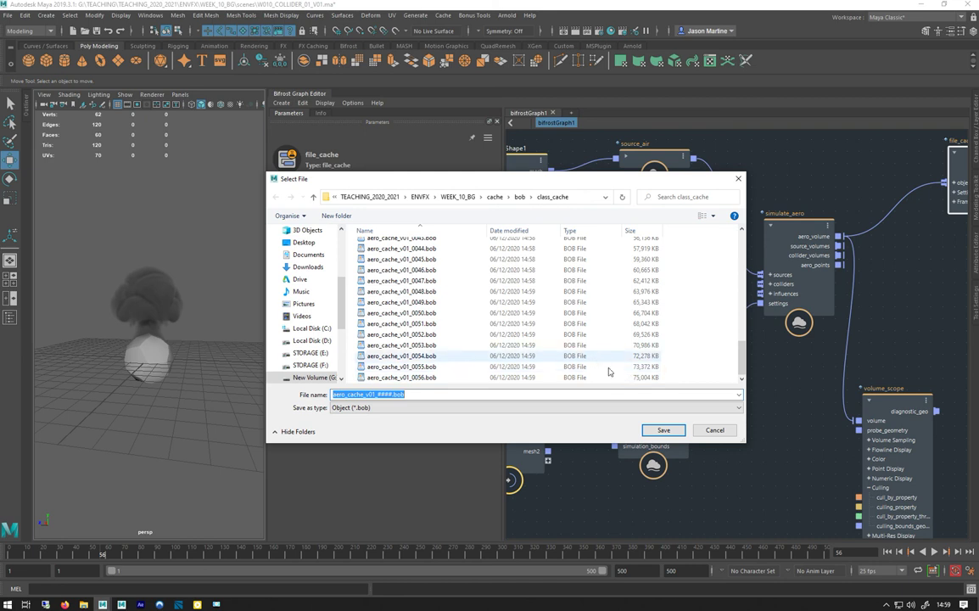
left_click(660, 431)
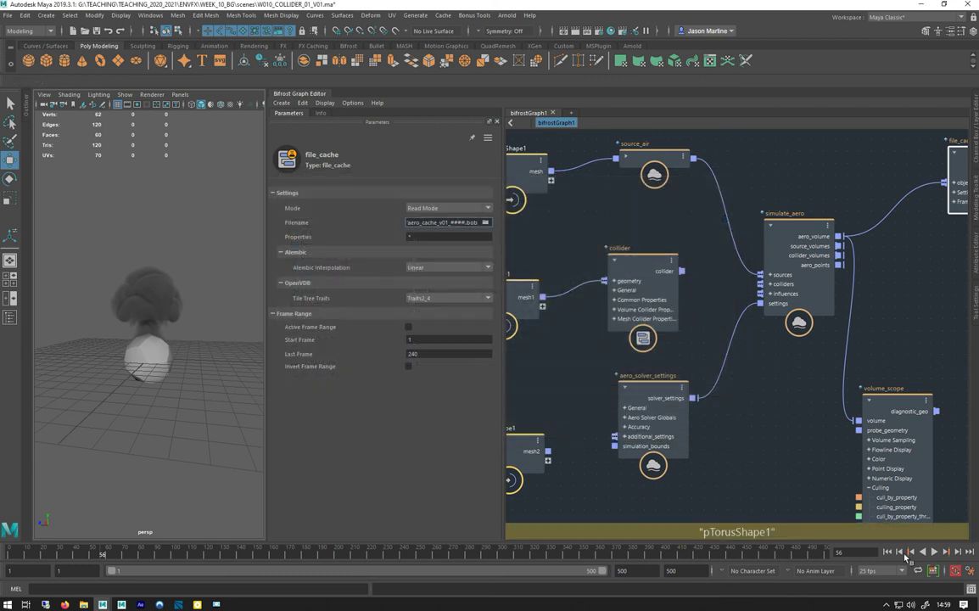
Step: Rewind to frame 1, select the file_cache node, and play the cached smoke from the start
key("alt+shift+v")
middle_click_drag(640, 219, 543, 246)
scroll(837, 344, "down", 4)
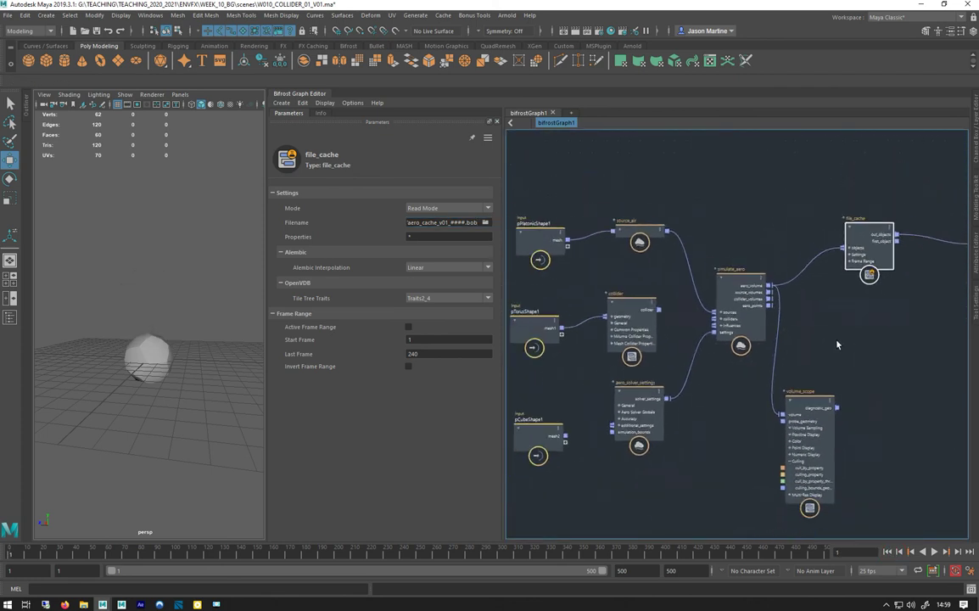
left_click(846, 278)
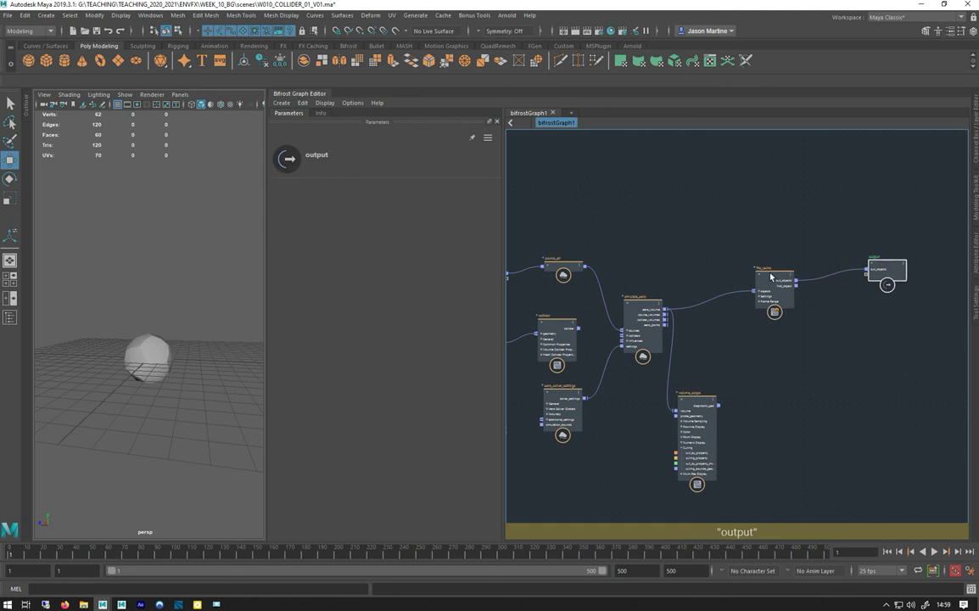
middle_click_drag(717, 269, 809, 265)
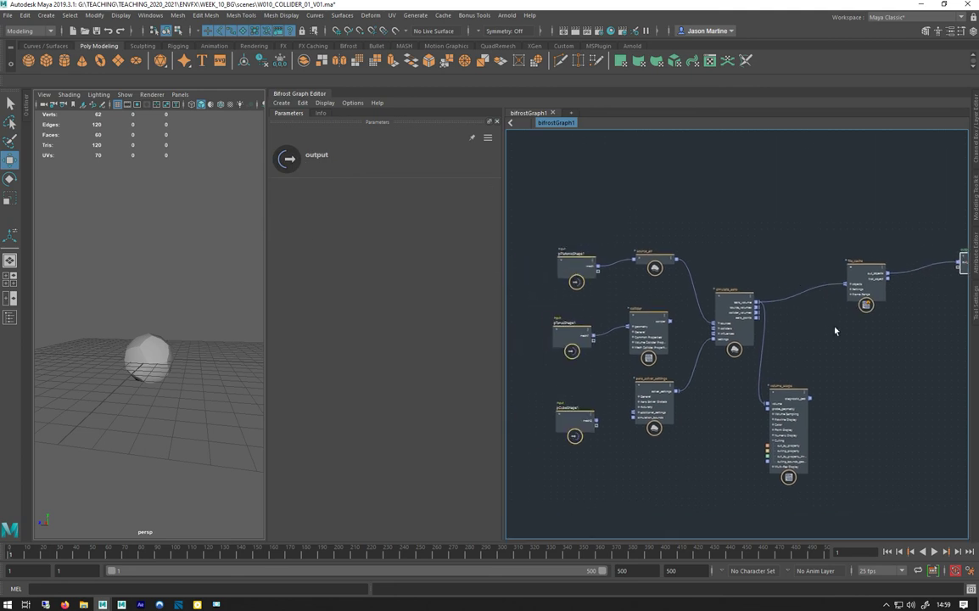
left_click(865, 279)
left_click(888, 554)
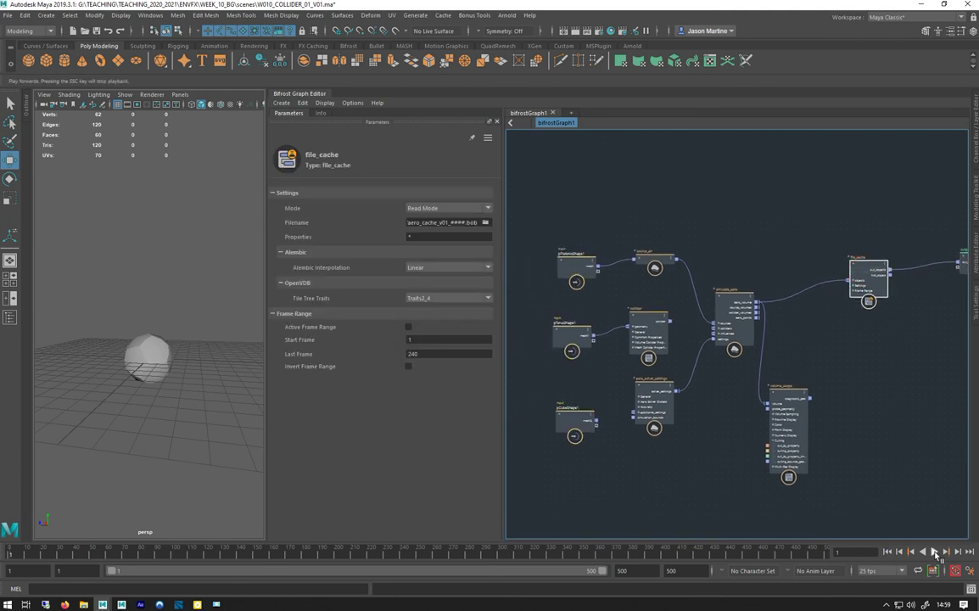
left_click(935, 552)
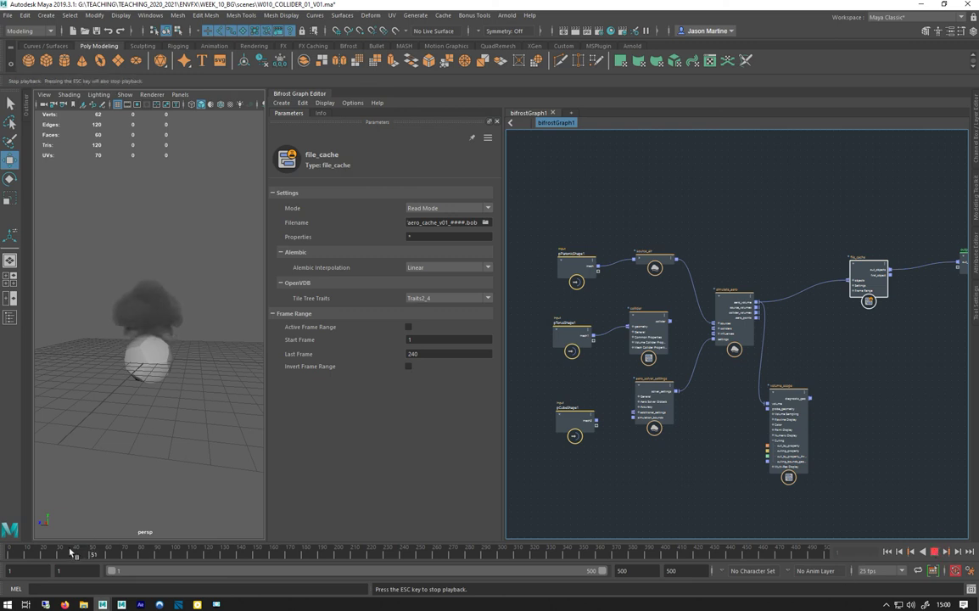
Step: Stop playback, scrub to frames 10 and 24, and switch file_cache to Write Mode
key("Escape")
left_click_drag(72, 556, 25, 557)
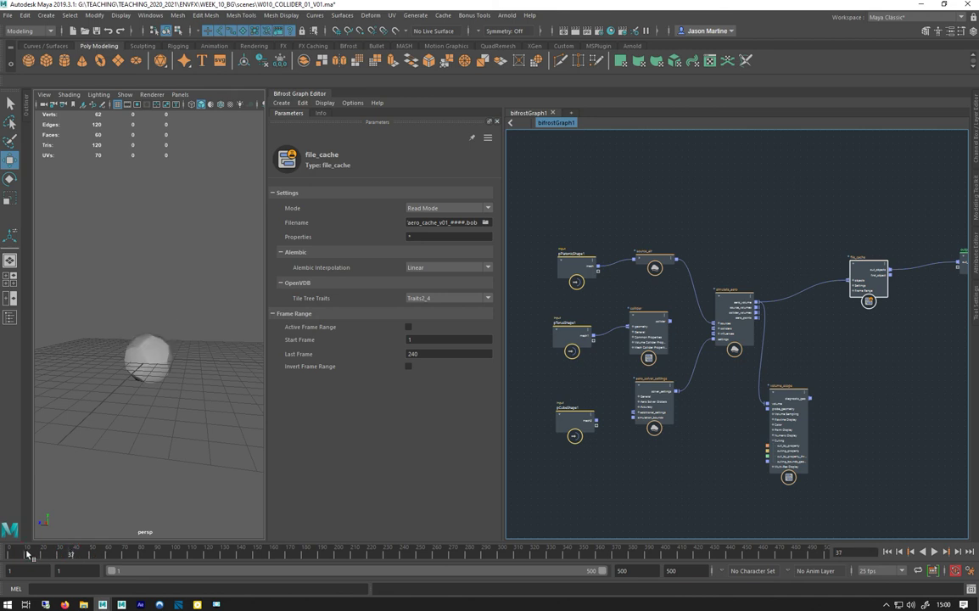
left_click_drag(89, 556, 50, 555)
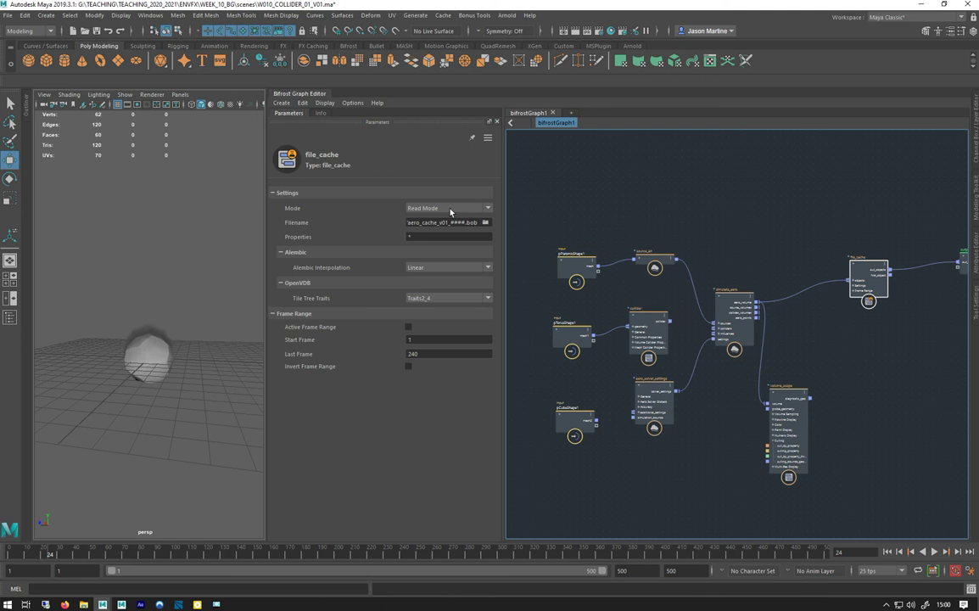
left_click(450, 210)
left_click(434, 230)
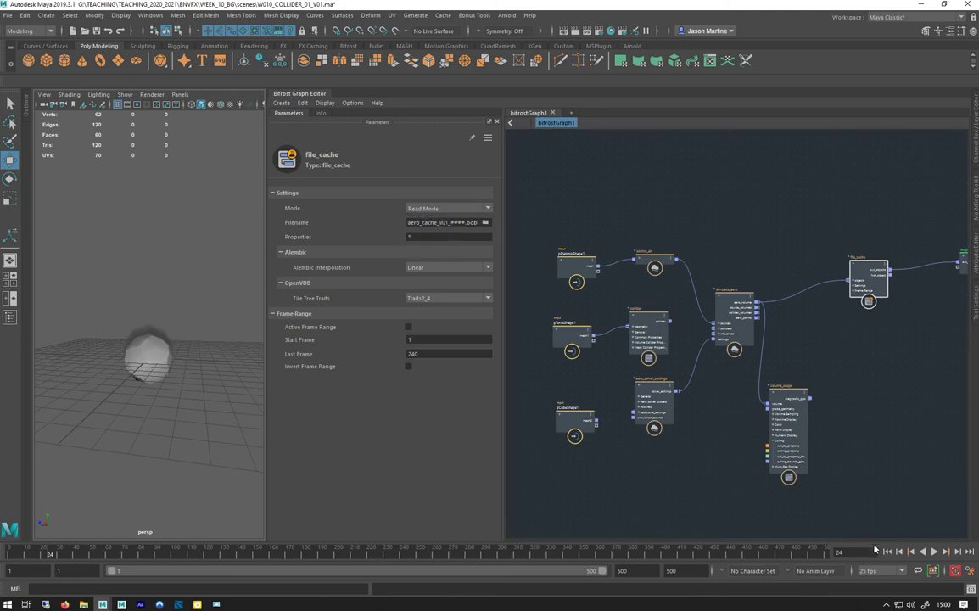